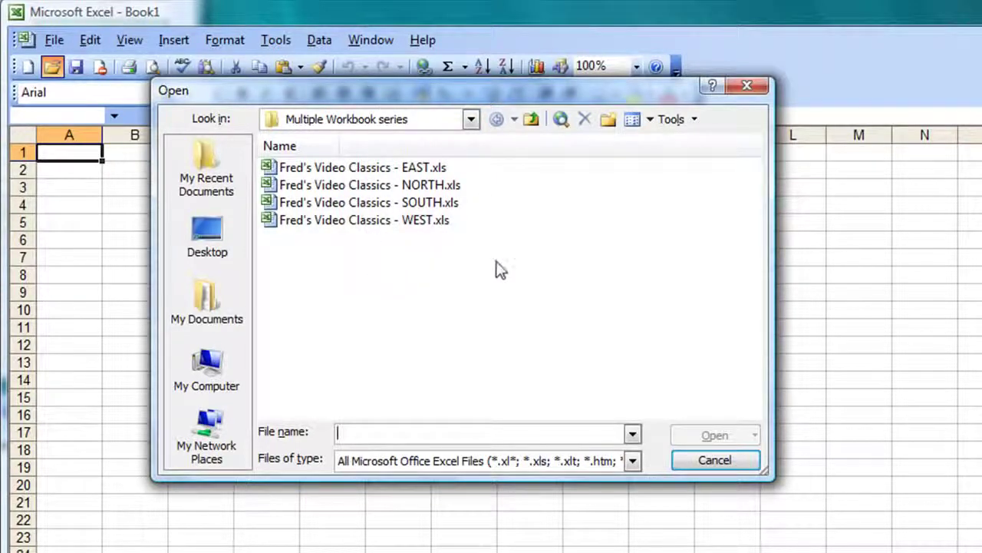
left_click_drag(422, 267, 265, 157)
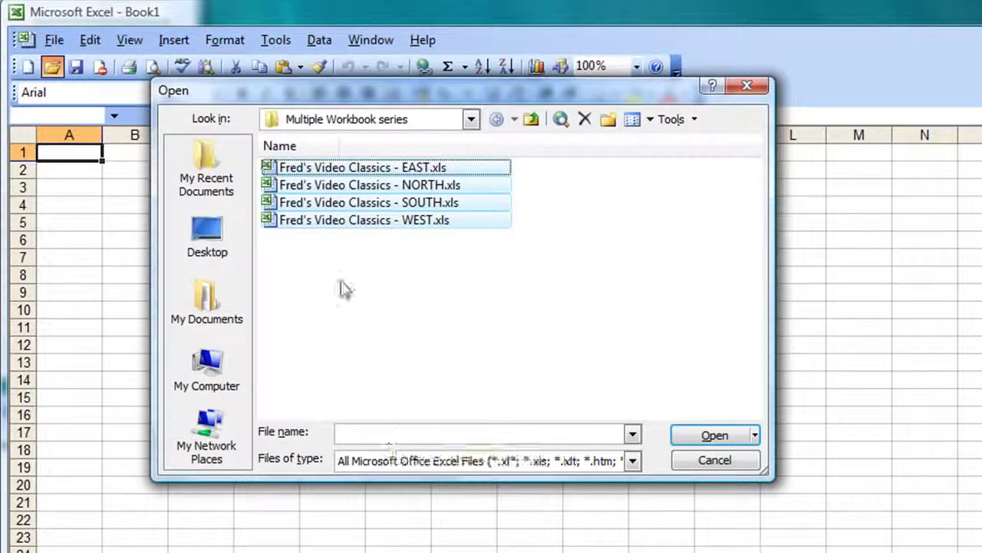
left_click(458, 309)
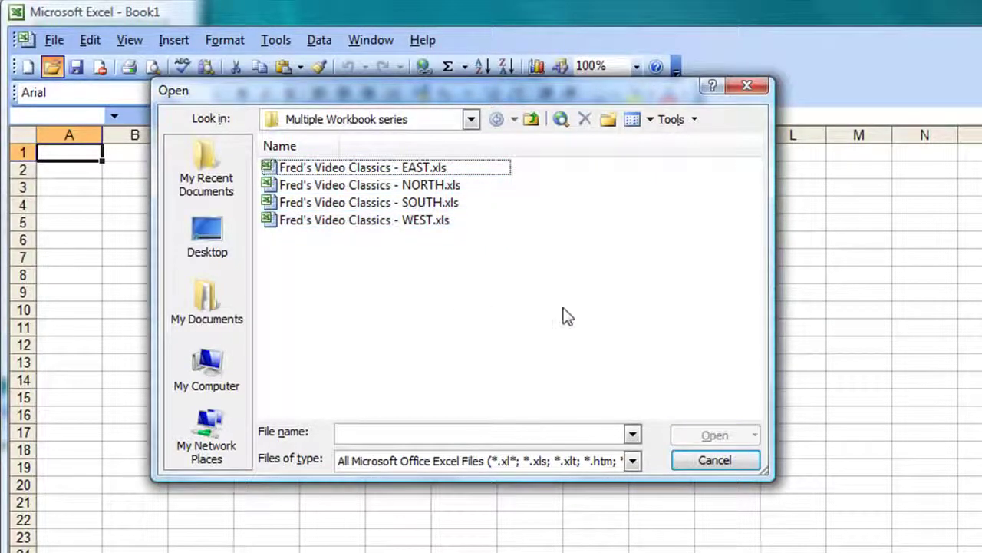
left_click(288, 167)
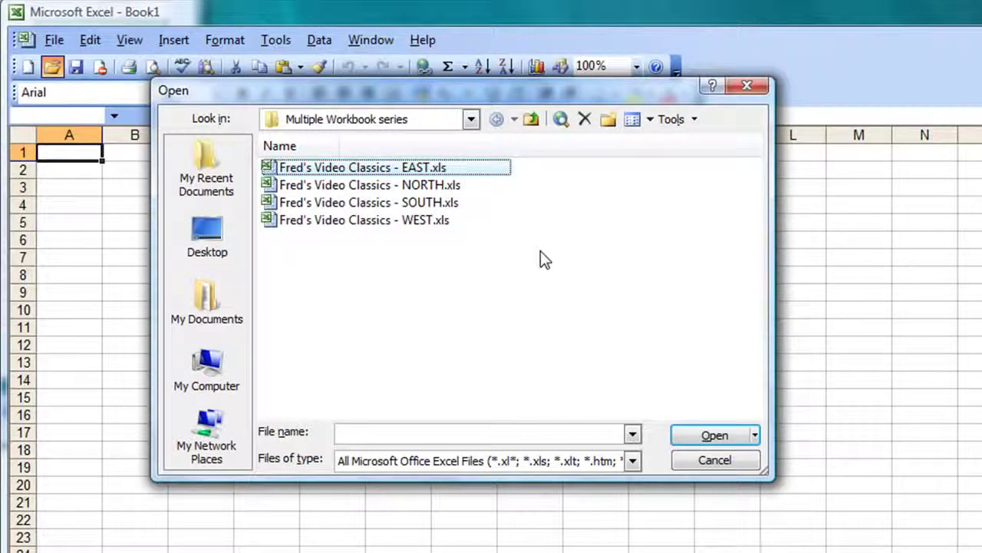
left_click(325, 223, "shift")
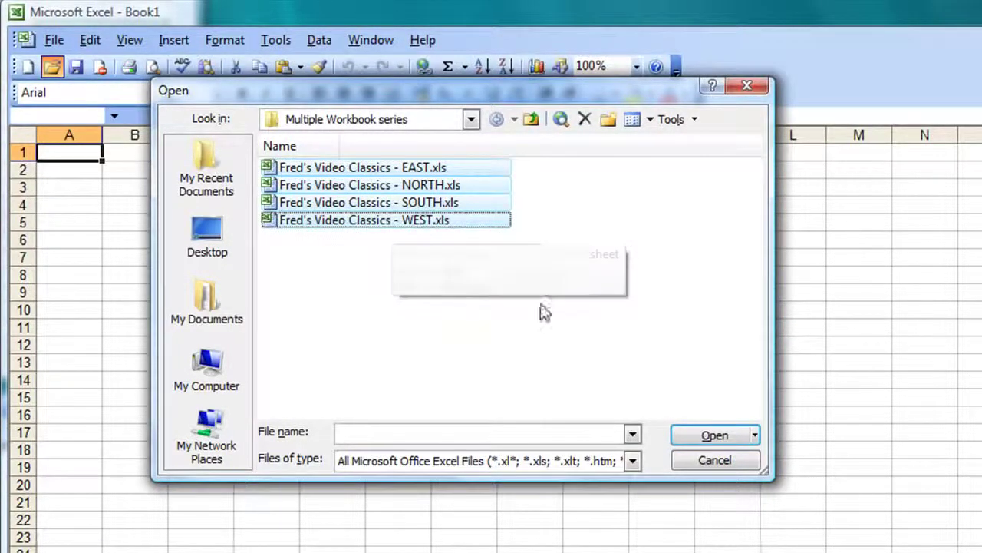
left_click(587, 311)
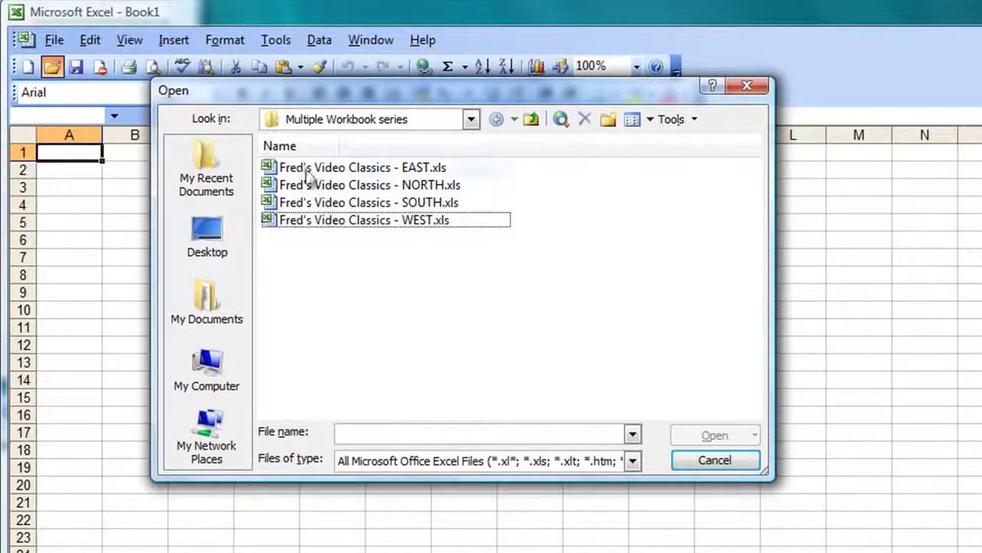
Open the four Fred's Video Classics workbooks EAST, NORTH, SOUTH and WEST together
left_click(325, 172)
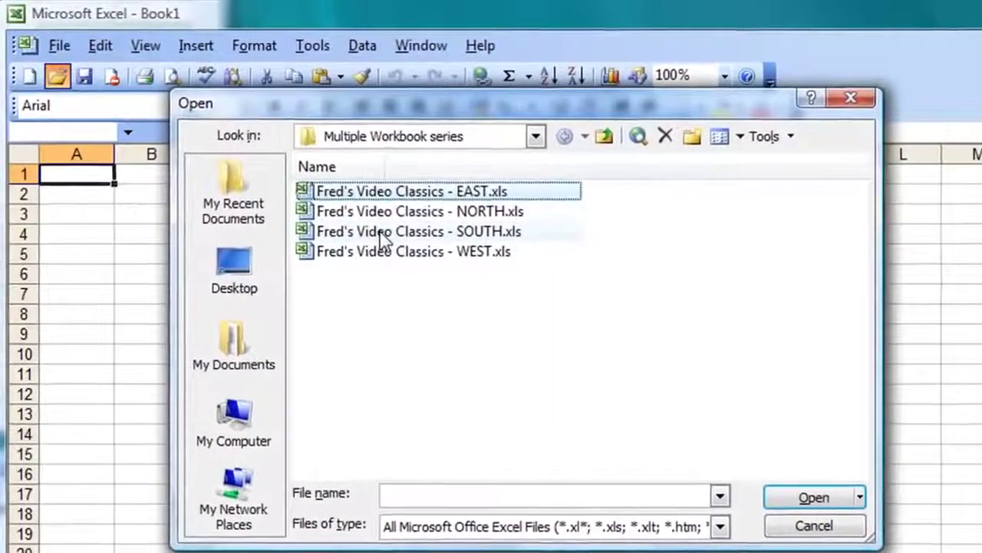
left_click(393, 229, "ctrl")
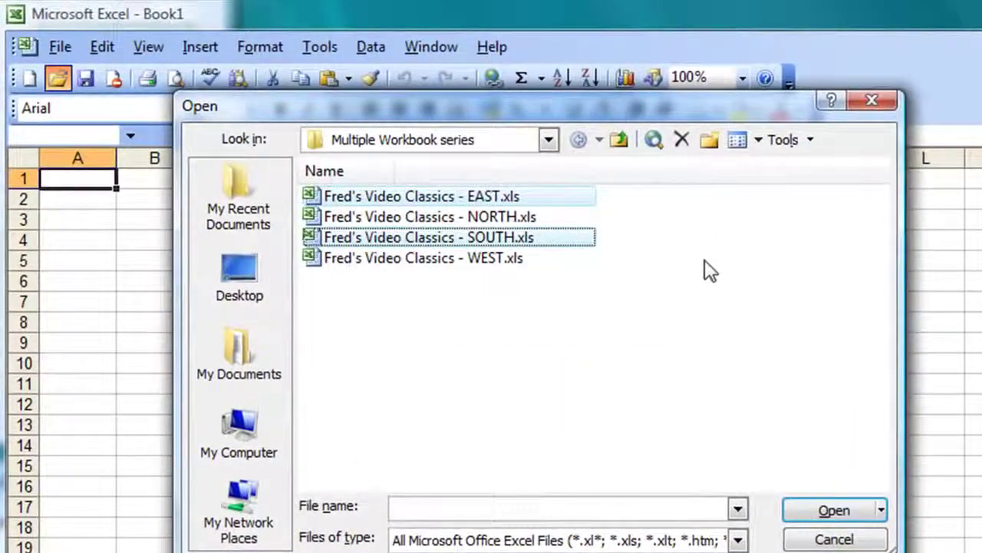
left_click(404, 216, "ctrl")
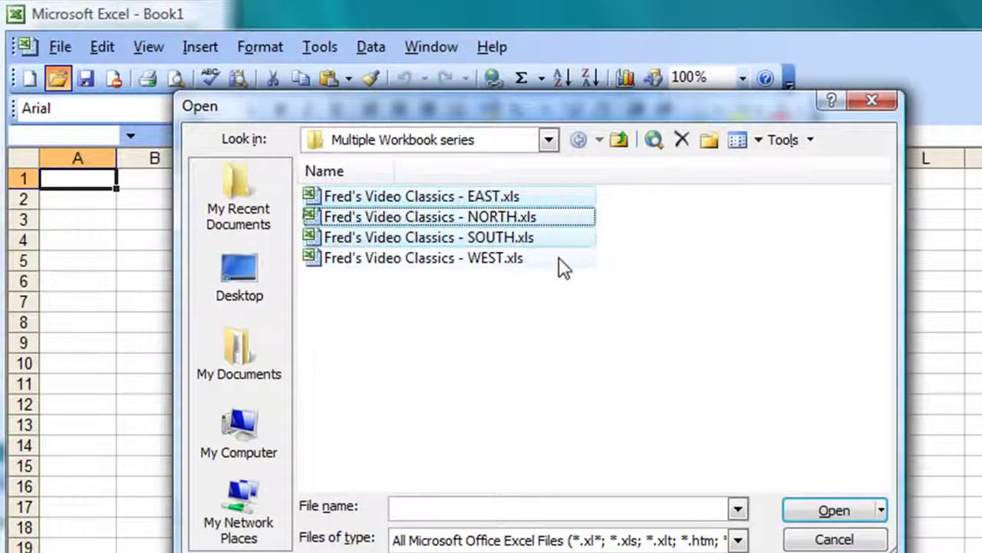
left_click(465, 261, "ctrl")
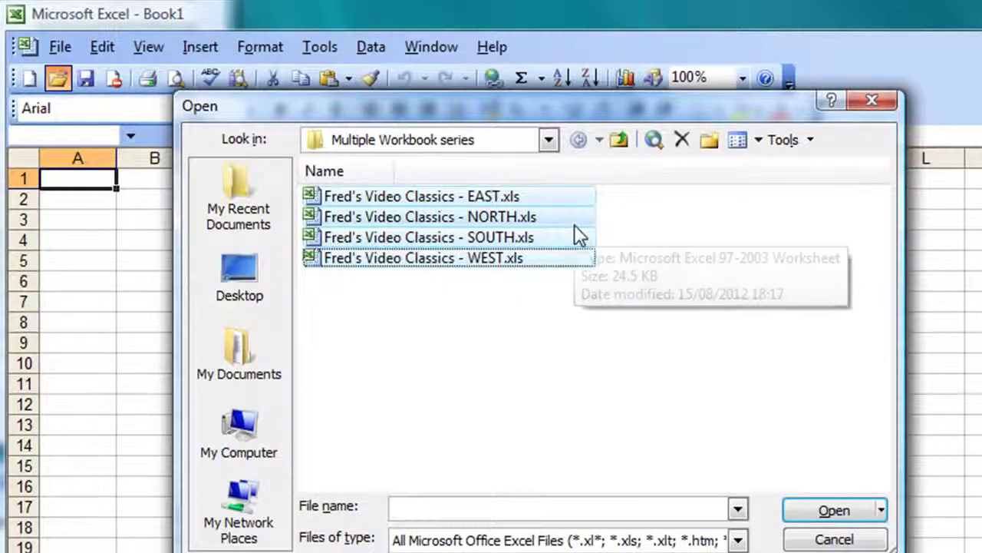
left_click(822, 512)
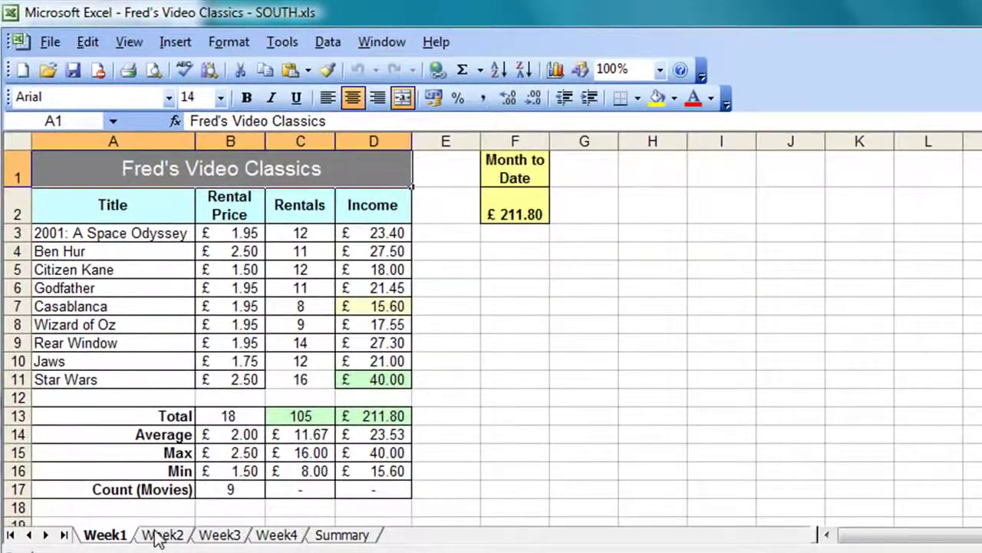
Look through the Week2, Week3, Week4 and Summary sheets of the SOUTH workbook
left_click(175, 544)
left_click(215, 535)
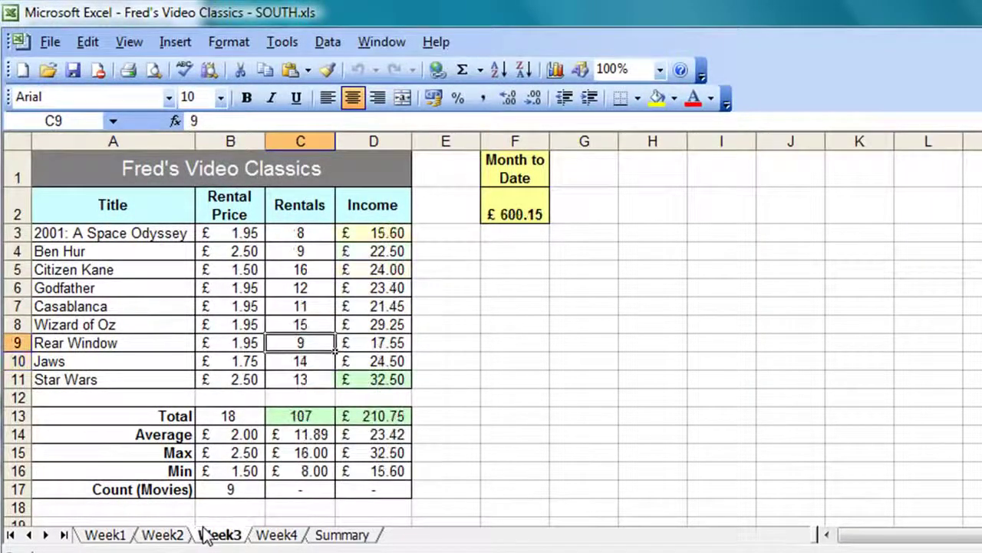
left_click(281, 536)
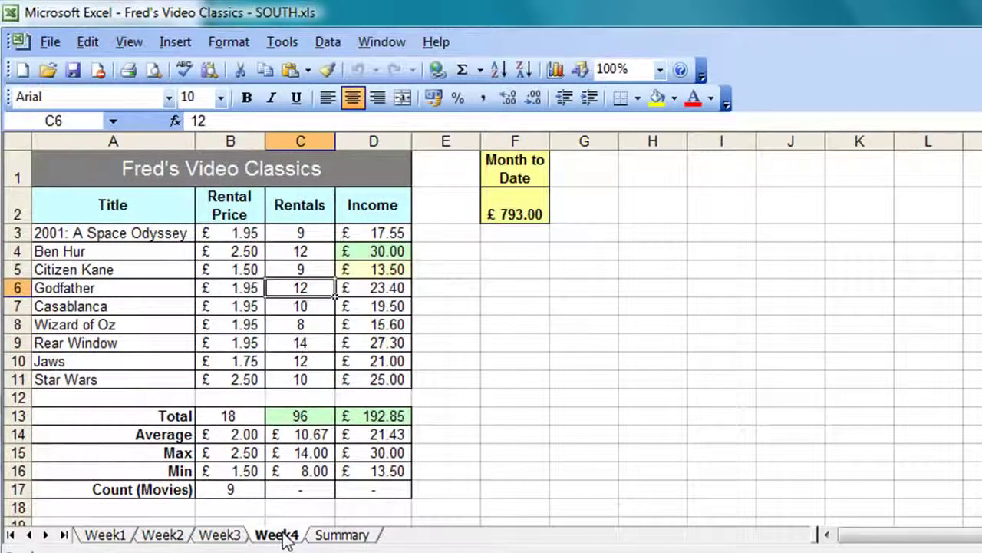
left_click(338, 535)
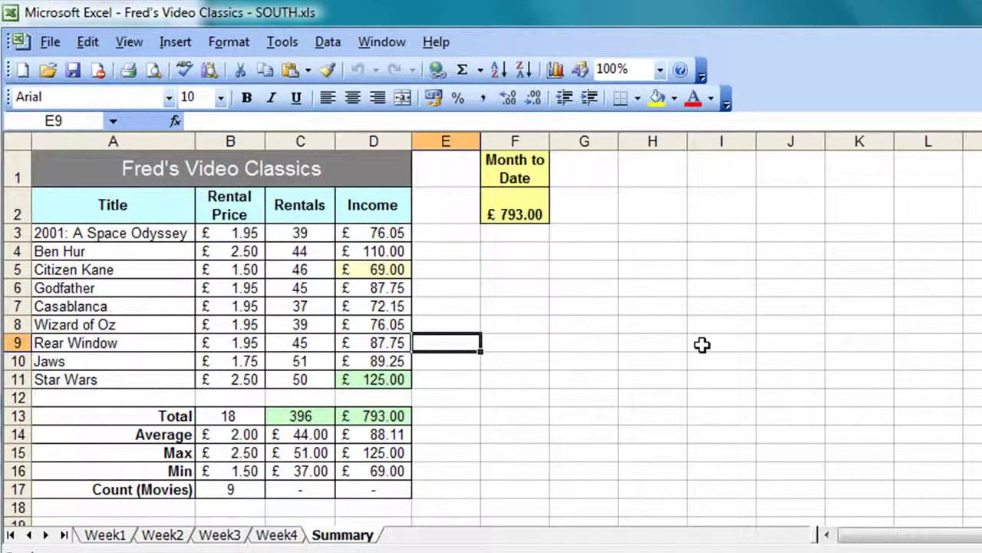
Cycle repeatedly through the open regional workbooks to view each one, finishing on the EAST workbook
key("ctrl+Tab")
key("ctrl+Tab")
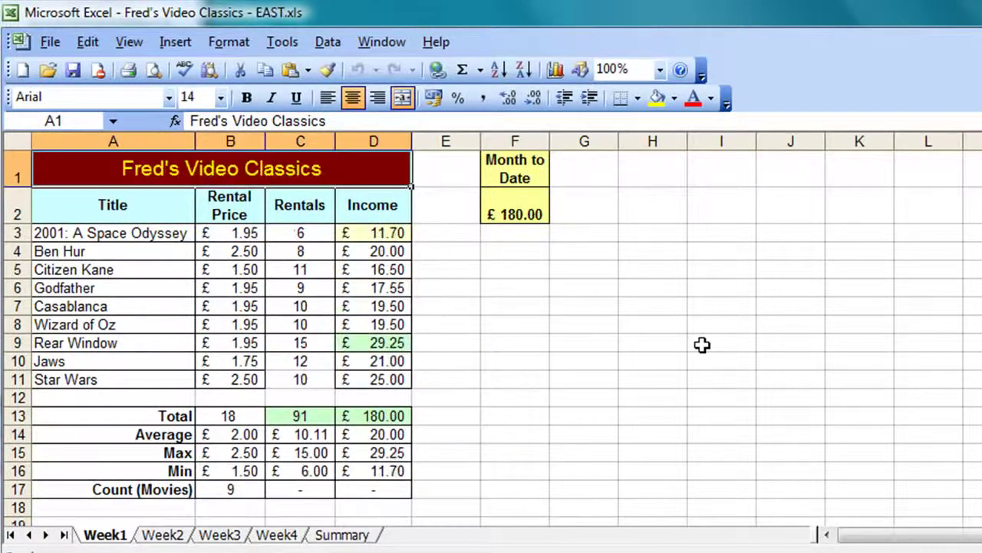
key("ctrl+Tab")
key("ctrl+Tab")
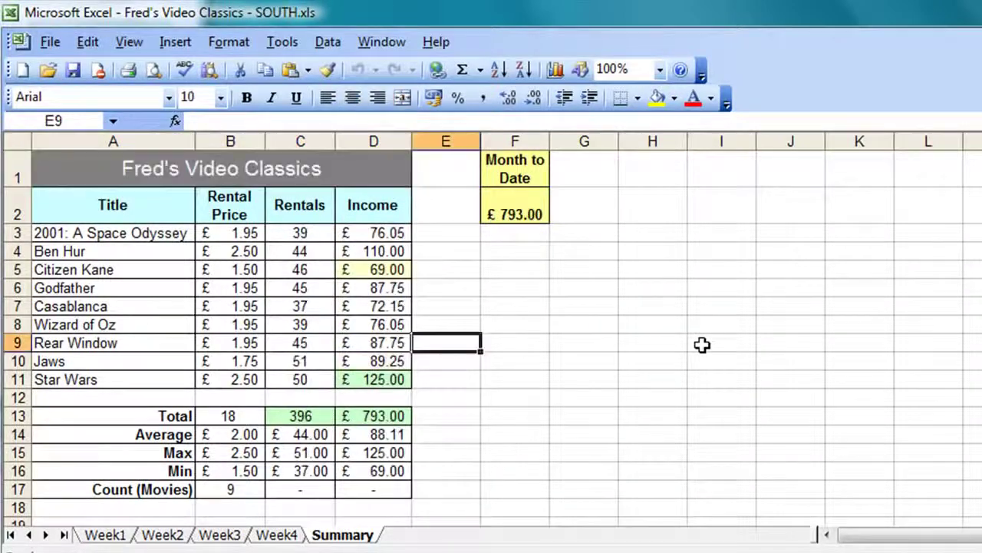
key("ctrl+Tab")
key("ctrl+Tab")
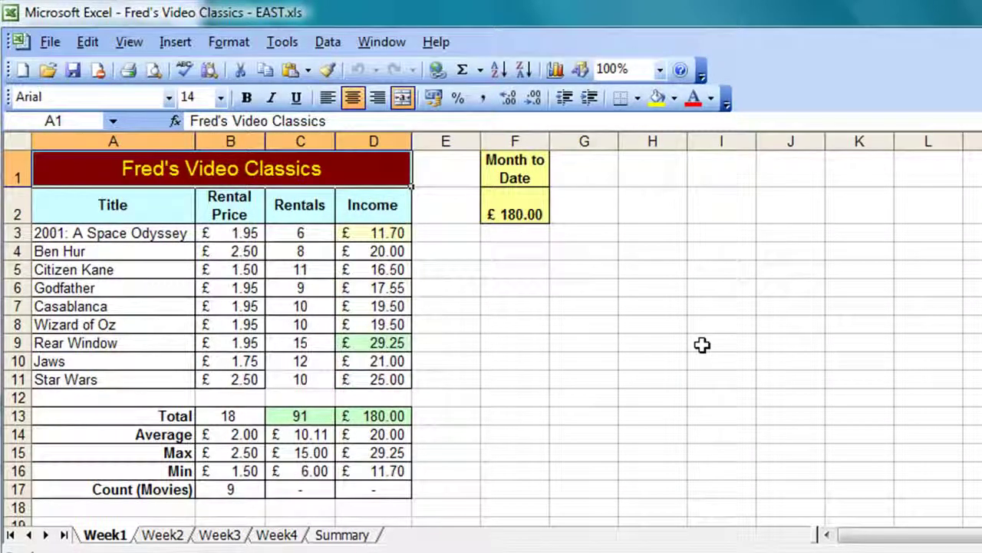
key("ctrl+Tab")
key("ctrl+Tab")
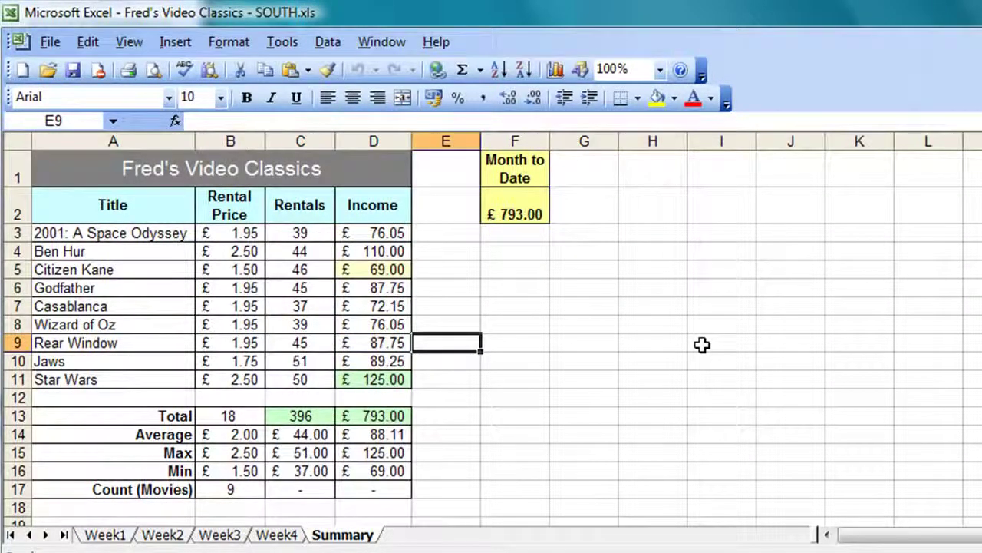
key("ctrl+Tab")
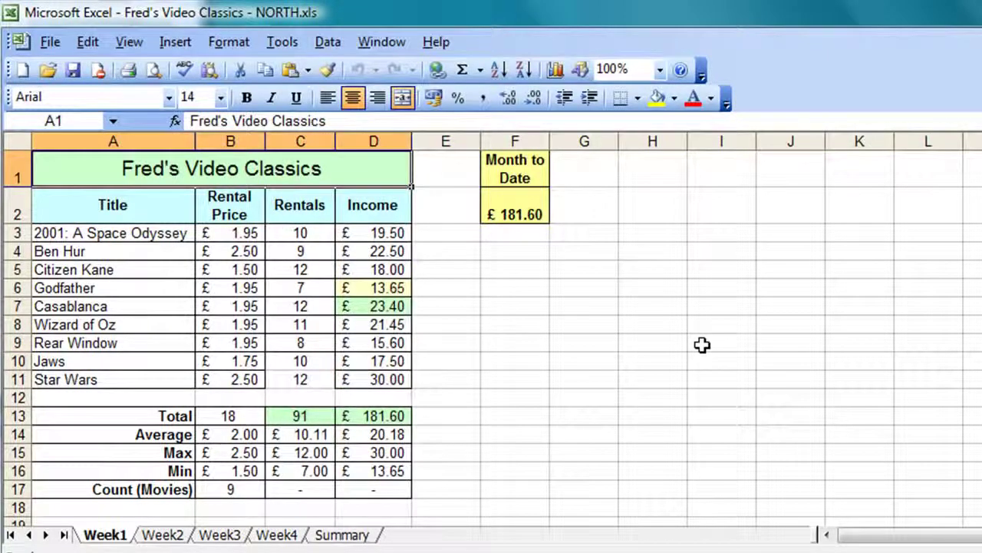
key("ctrl+Tab")
key("ctrl+Tab")
key("ctrl+Tab")
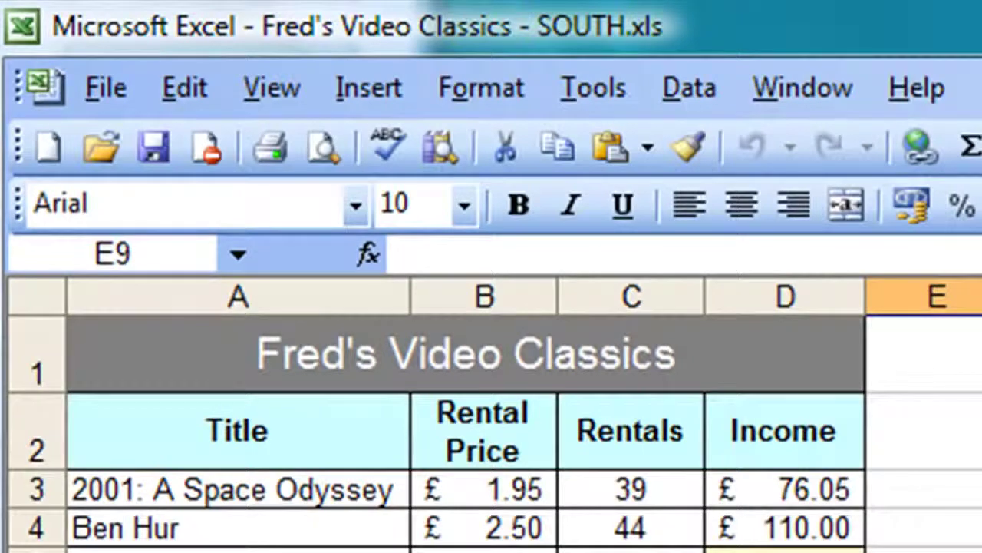
key("ctrl+Tab")
key("ctrl+Tab")
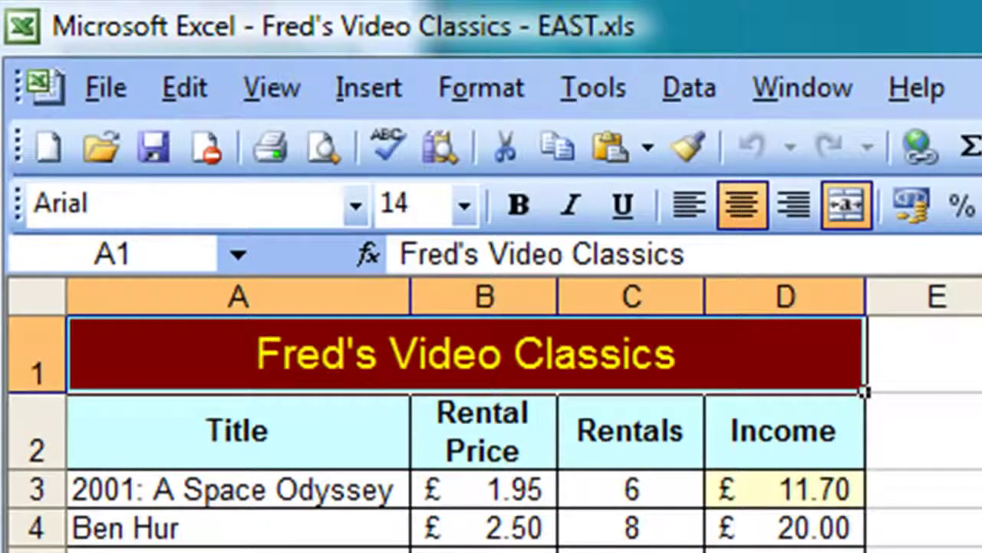
key("ctrl+Tab")
key("ctrl+Tab")
key("ctrl+Tab")
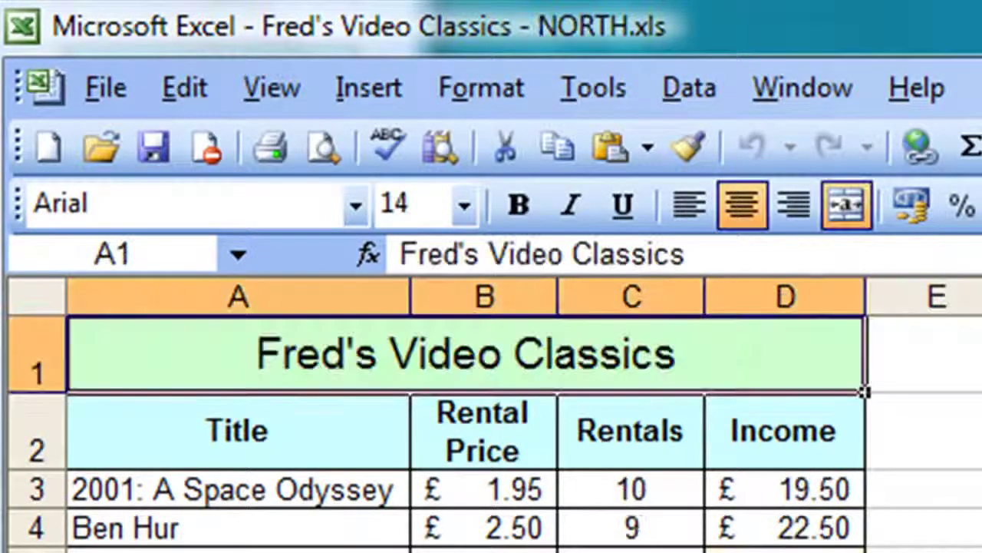
key("ctrl+Tab")
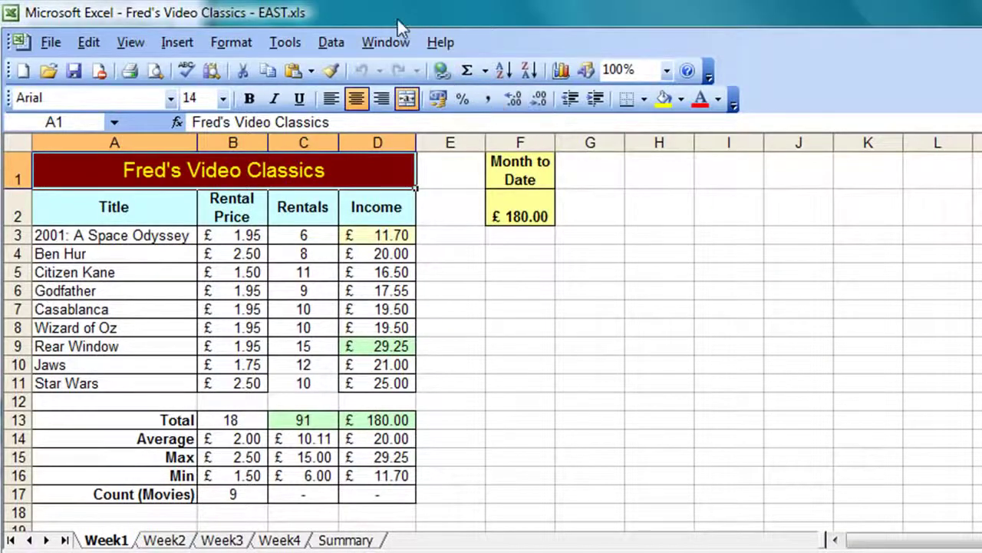
Switch to the SOUTH workbook and from there to the WEST workbook using the list of open windows
left_click(370, 44)
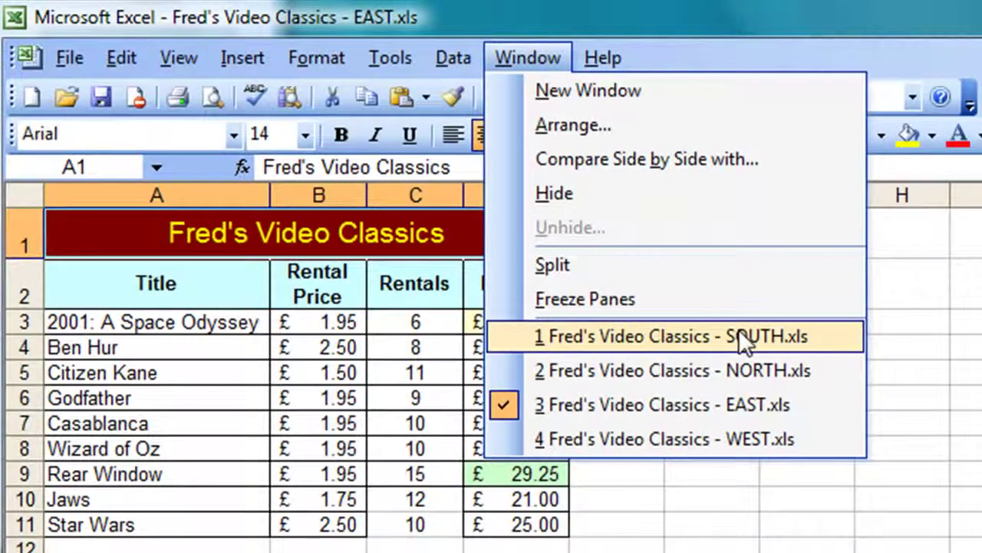
left_click(646, 336)
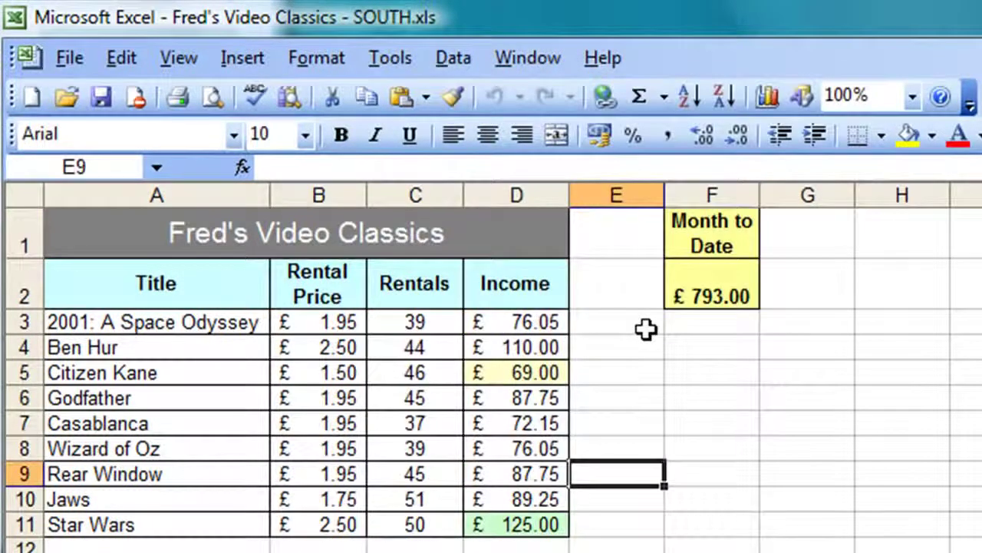
left_click(533, 58)
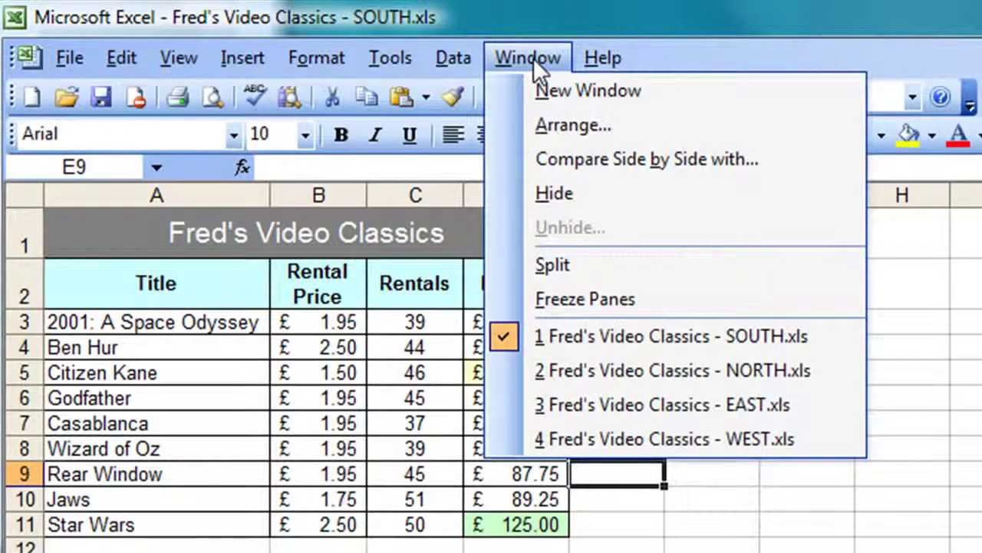
key("4")
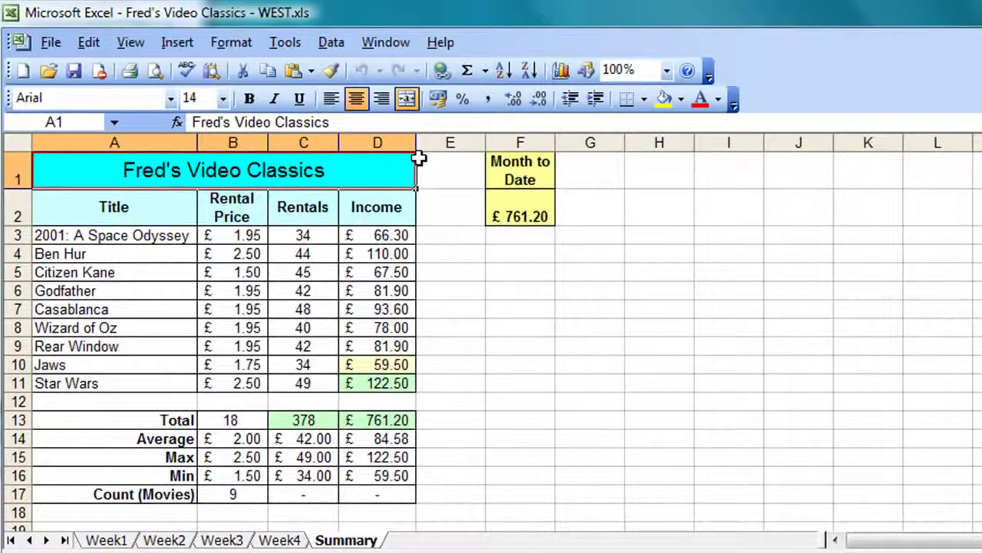
Create a new blank workbook, then copy the entire Summary sheet of the WEST workbook
left_click(22, 73)
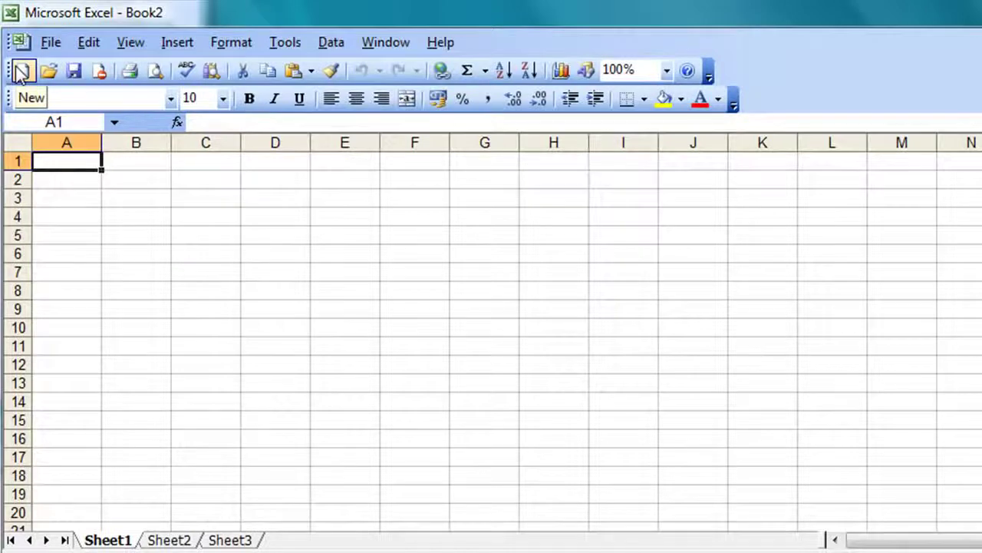
key("ctrl+Tab")
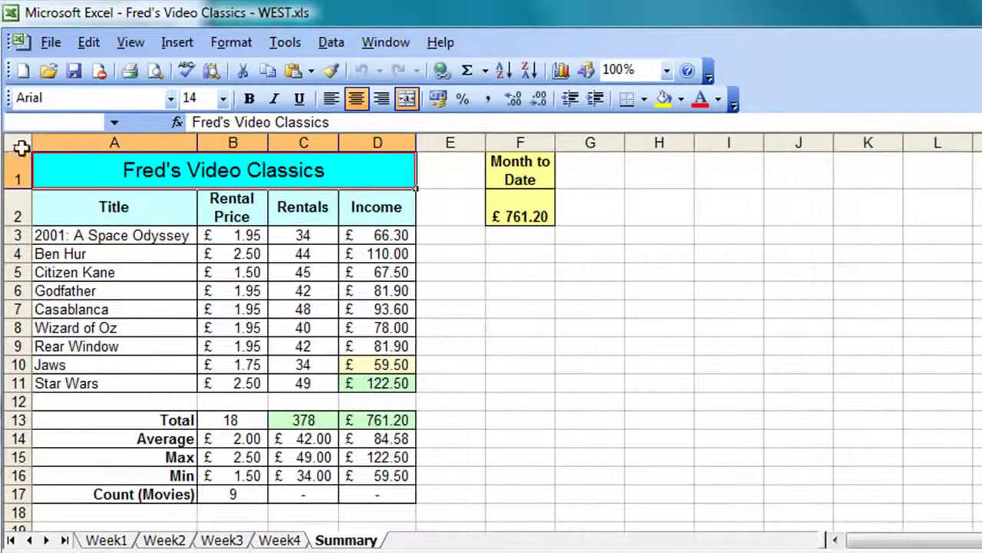
left_click(21, 143)
right_click(52, 170)
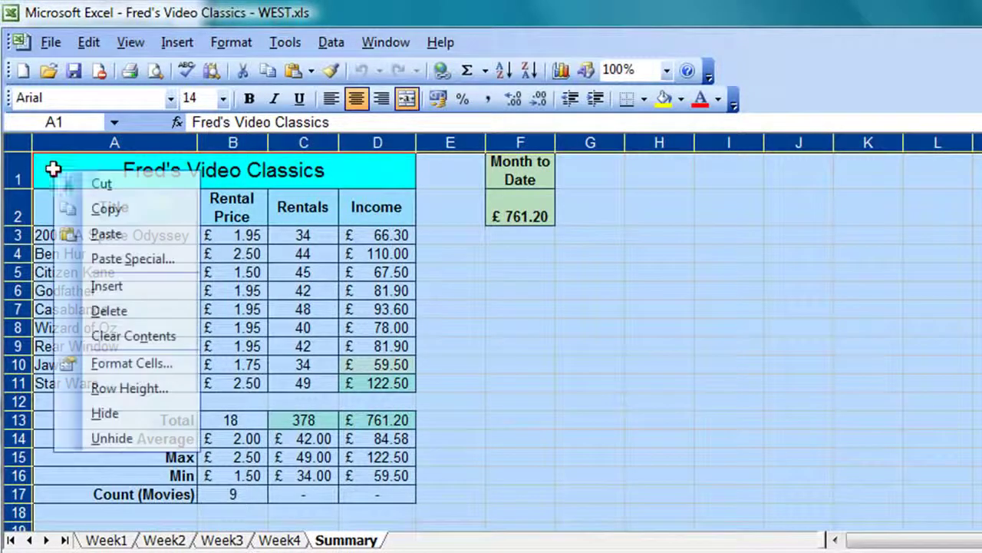
left_click(84, 209)
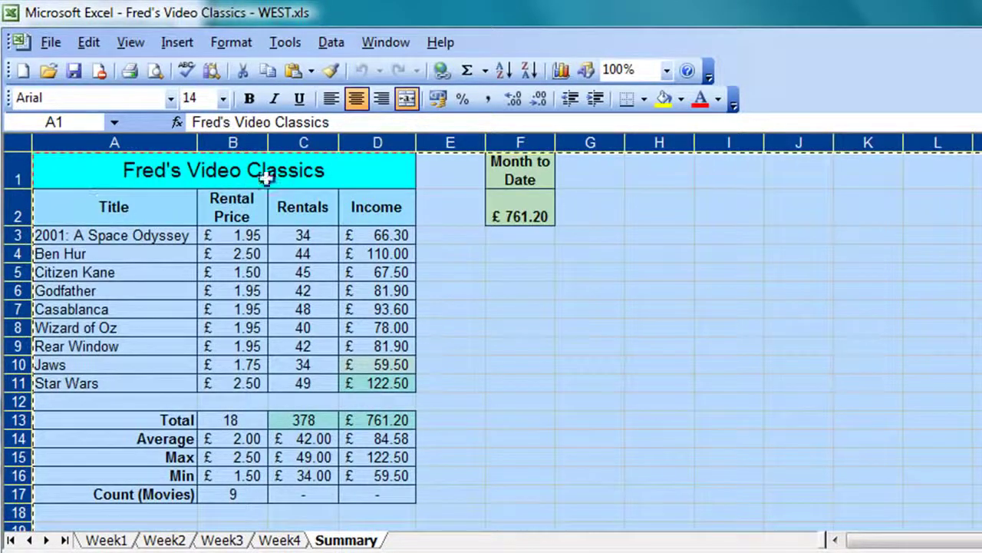
Paste the copied WEST summary into Sheet1 of the new workbook Book2, starting at cell A1
left_click(379, 42)
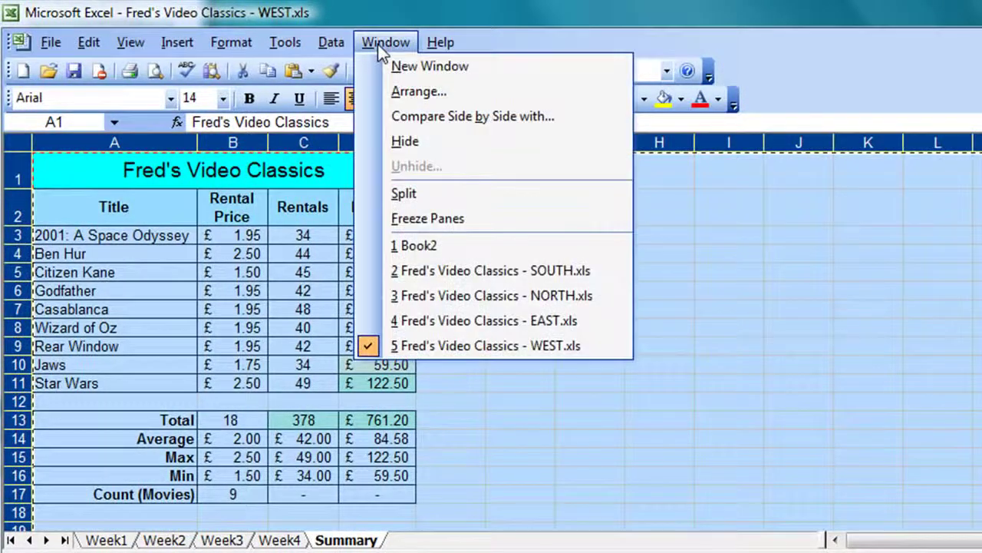
left_click(419, 246)
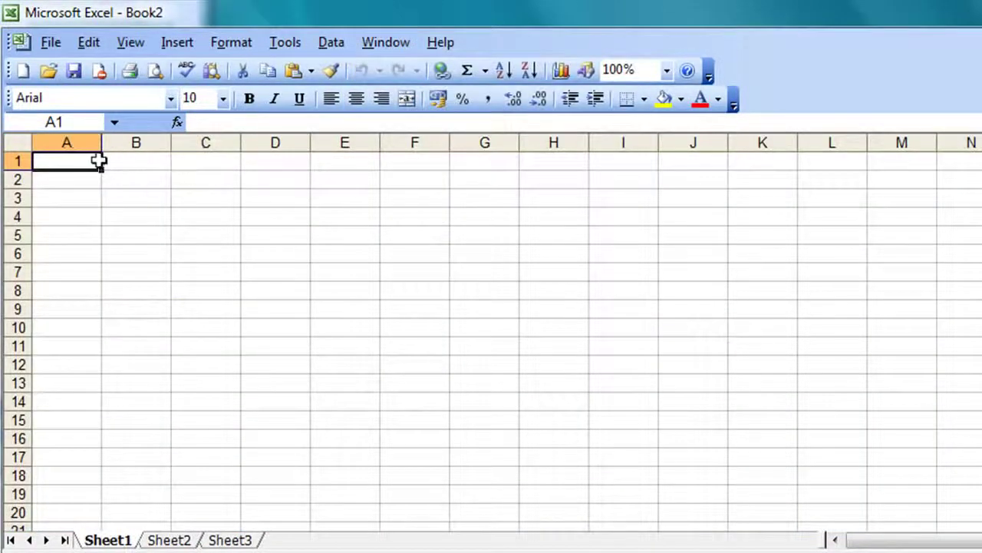
right_click(59, 159)
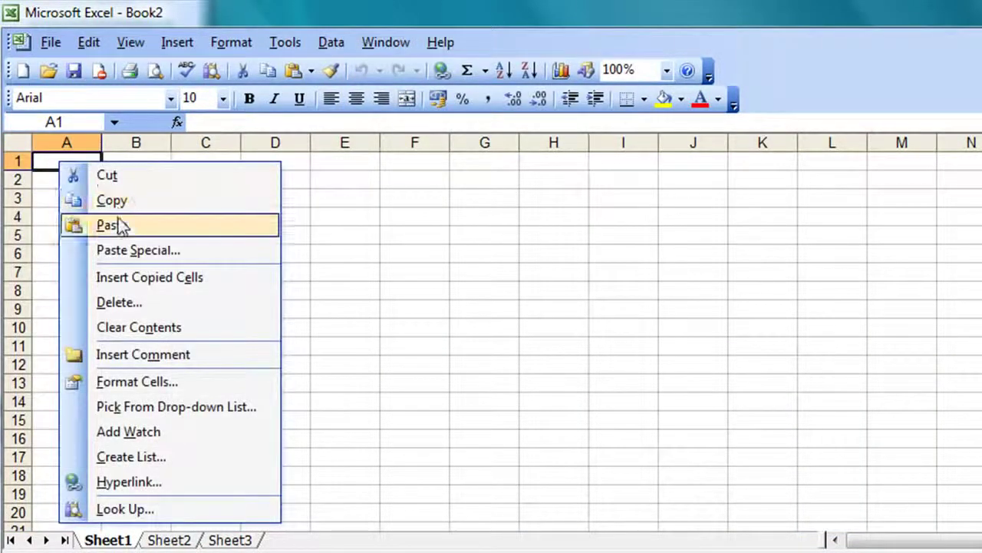
left_click(117, 220)
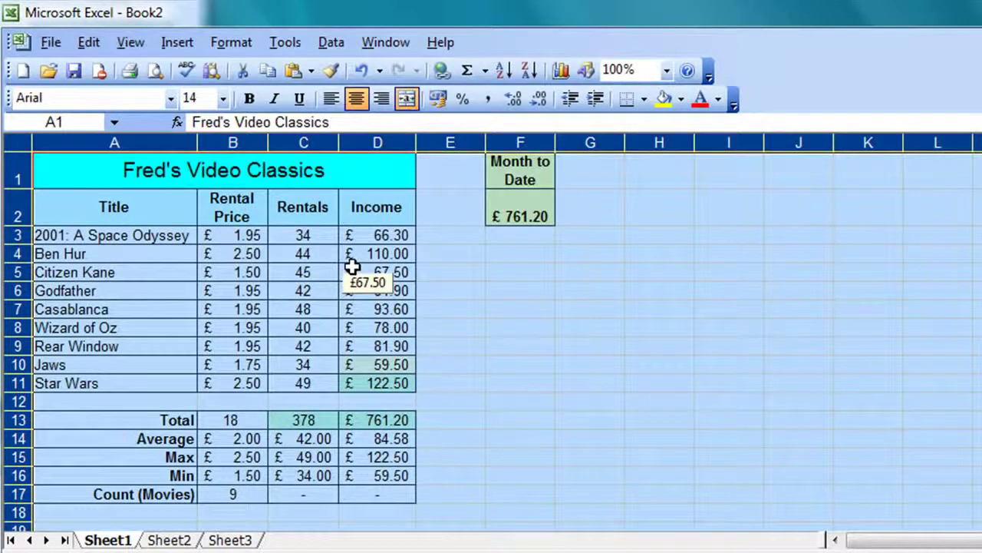
left_click(443, 460)
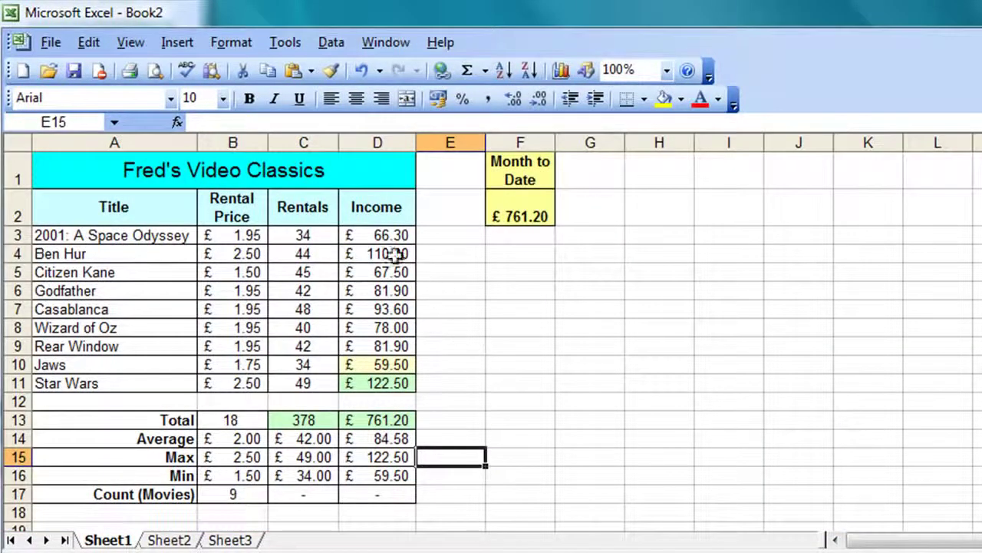
Clear the Rentals formulas in C3:C11 of Sheet1 in Book2
left_click(303, 232)
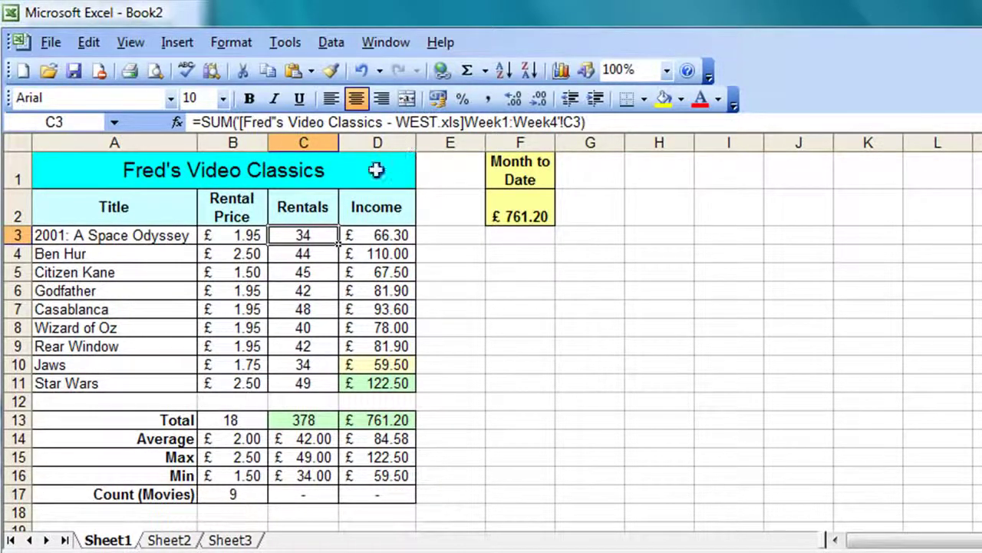
left_click_drag(299, 236, 278, 375)
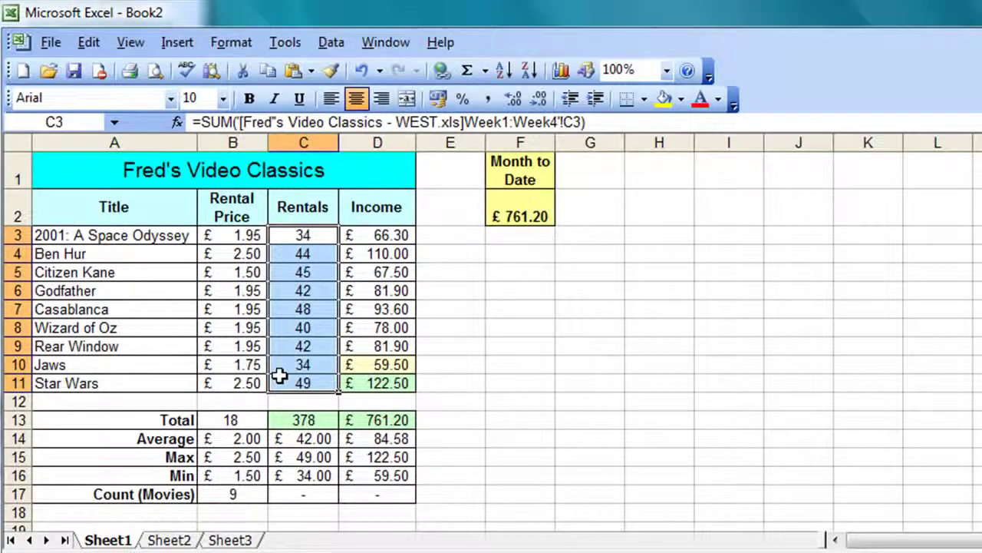
key("Delete")
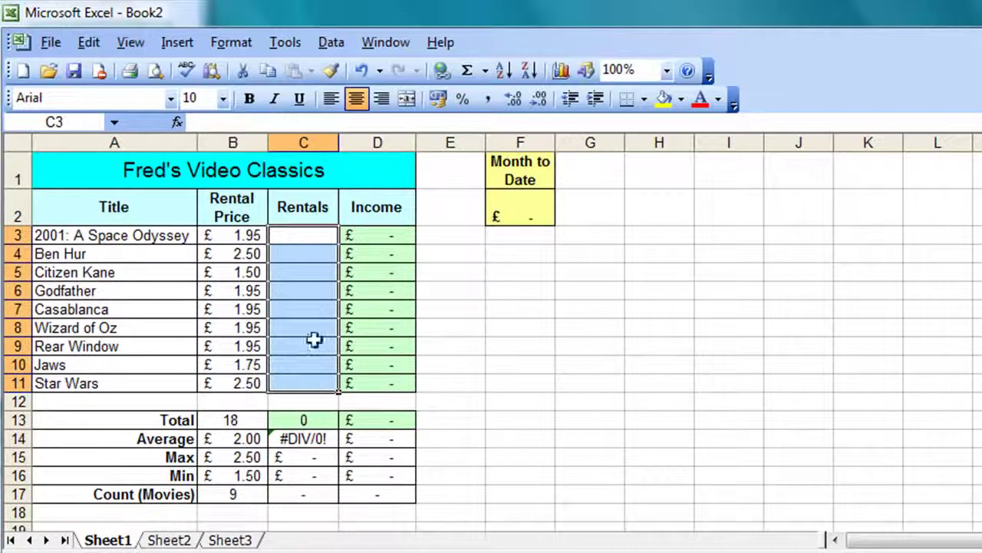
Start a formula in C3 of Book2 that adds cell C3 of the SOUTH workbook's Summary sheet and C3 of the EAST workbook's Summary sheet
left_click(291, 237)
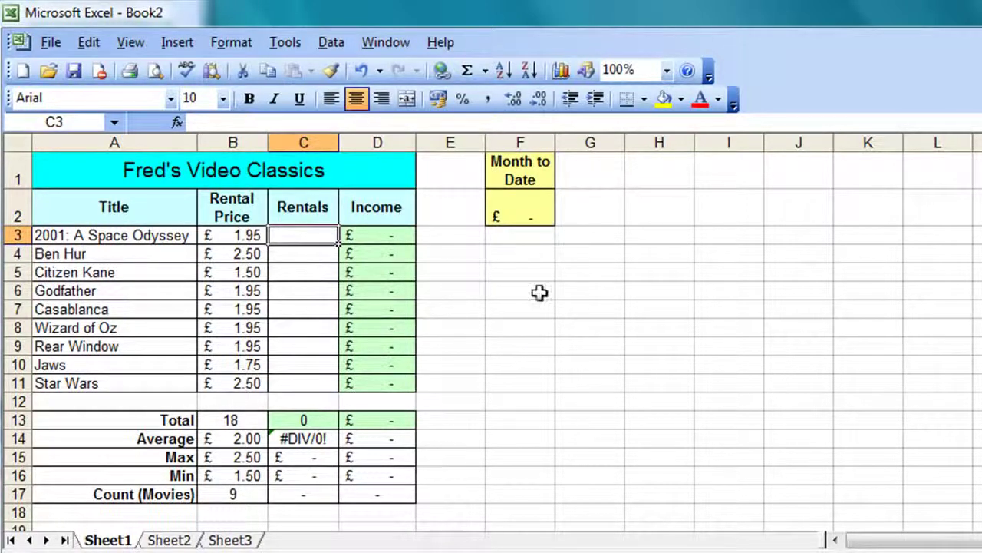
type("=")
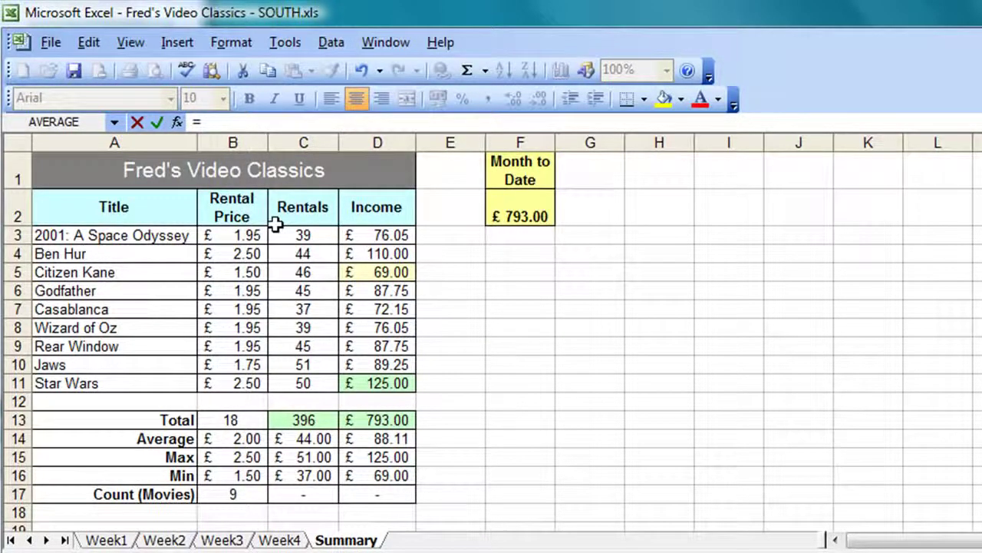
left_click(300, 235)
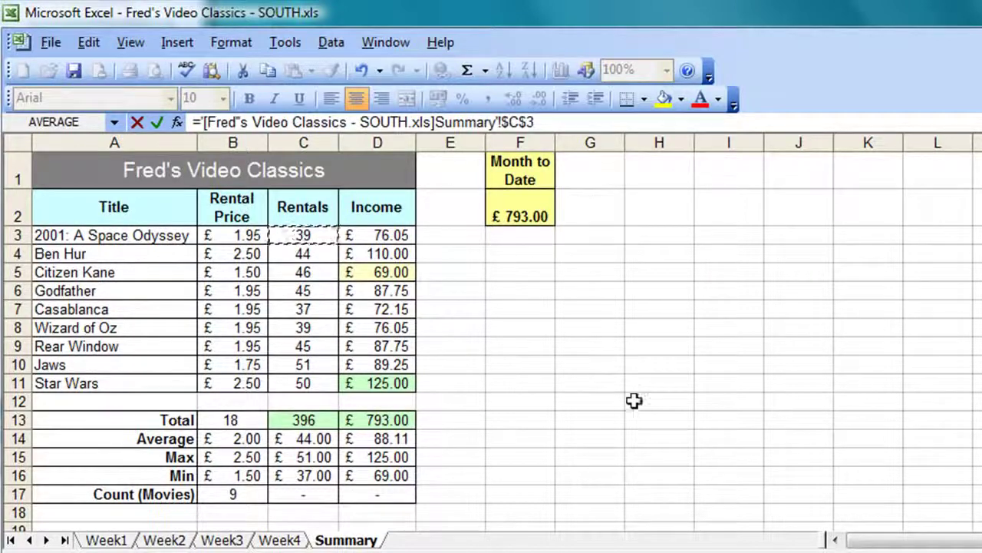
type("+")
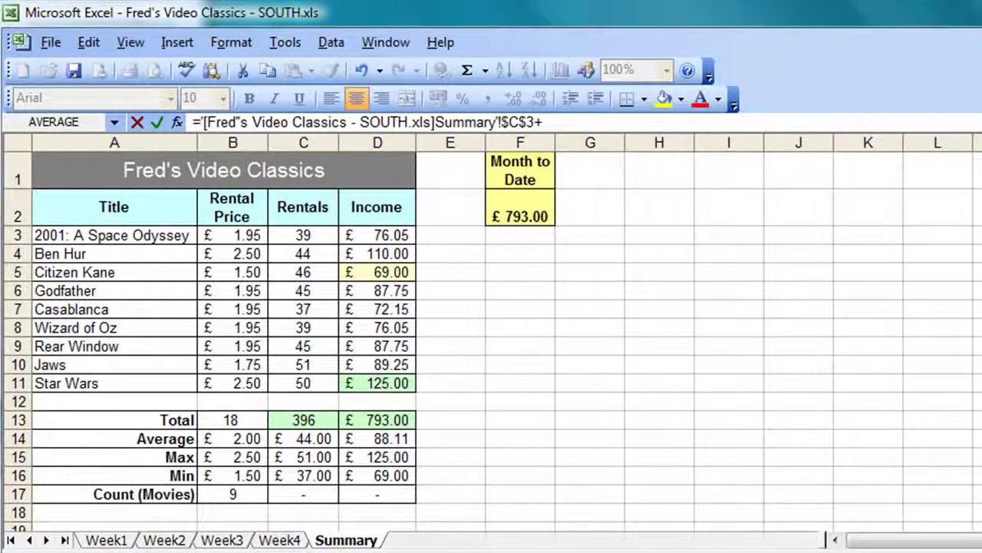
key("ctrl+F6")
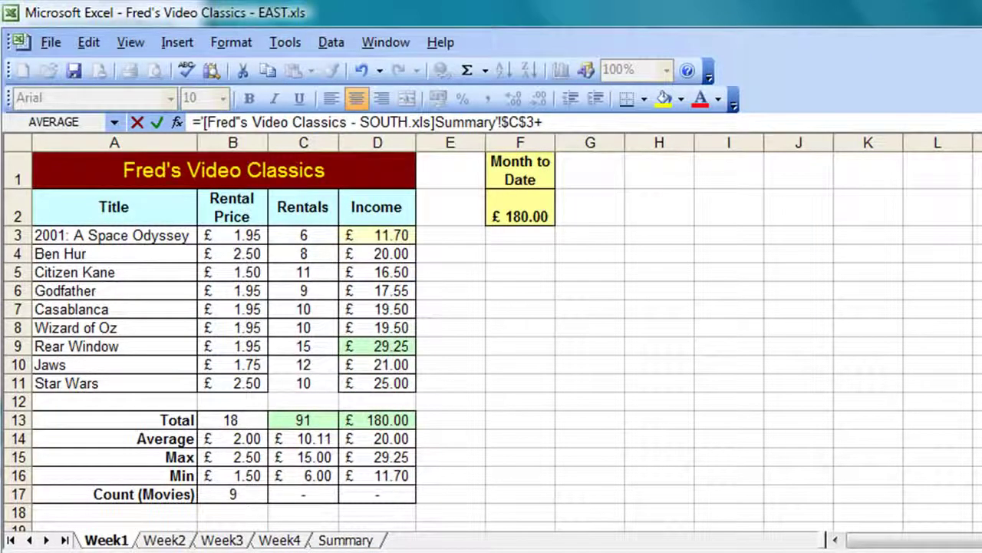
left_click(345, 541)
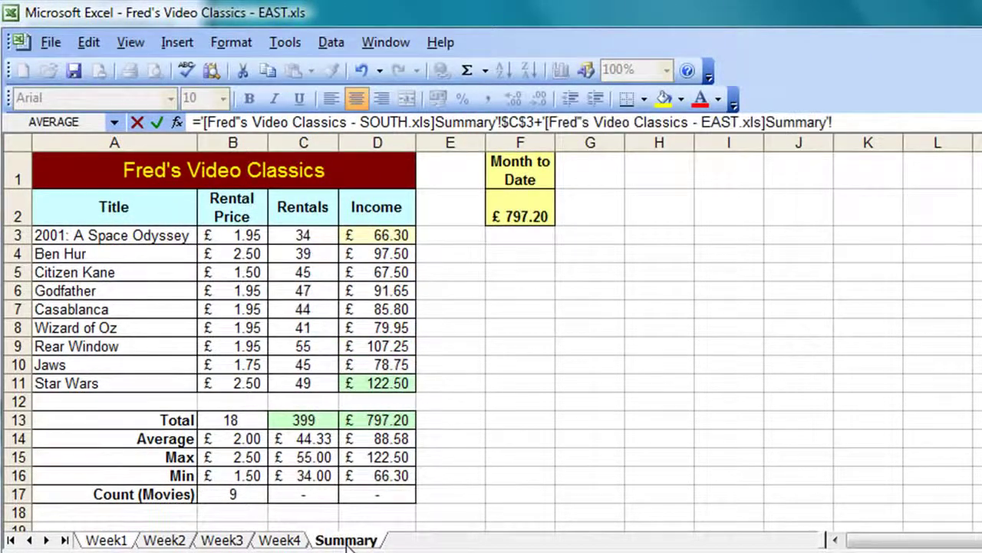
left_click(307, 234)
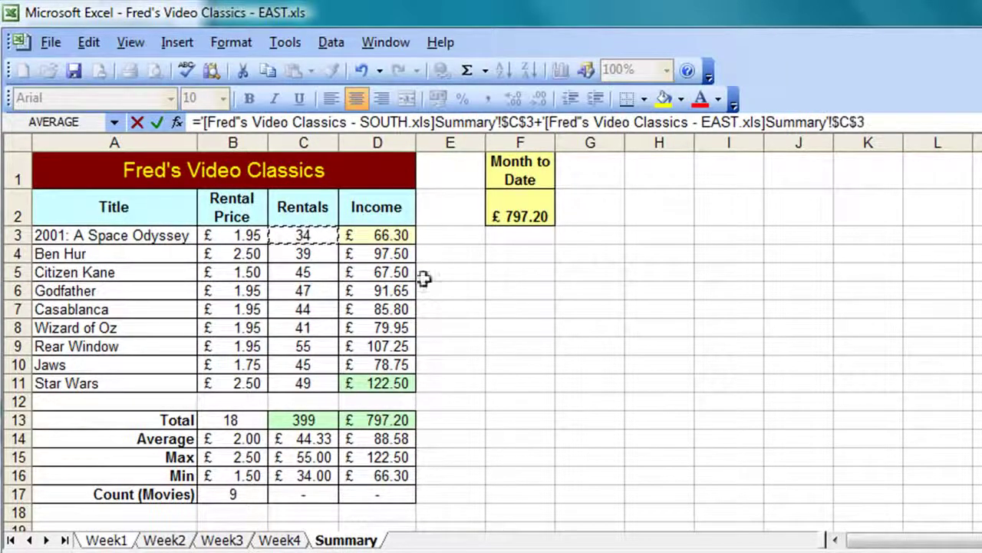
Extend the formula with cell C3 from the Summary sheets of the NORTH and WEST workbooks, and enter it
type("+")
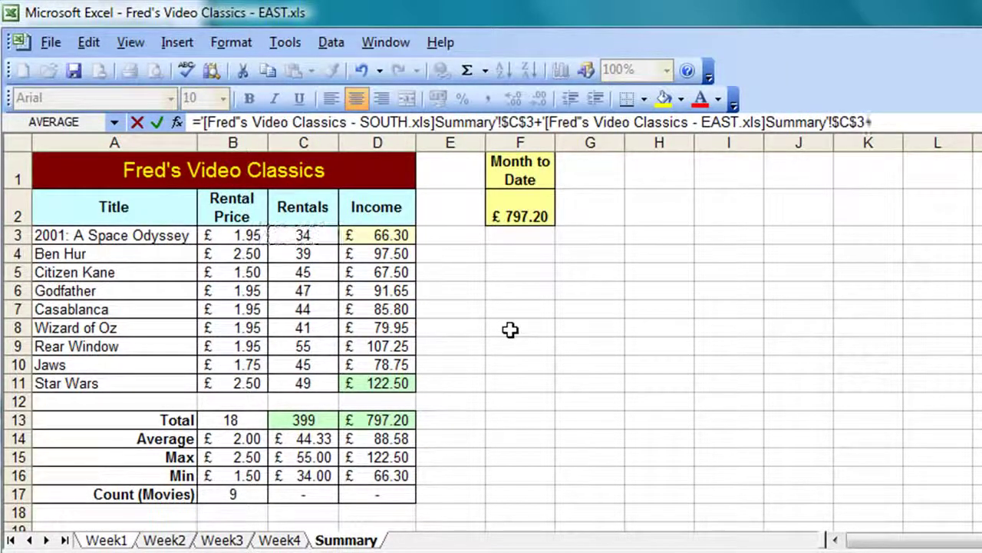
key("ctrl+F6")
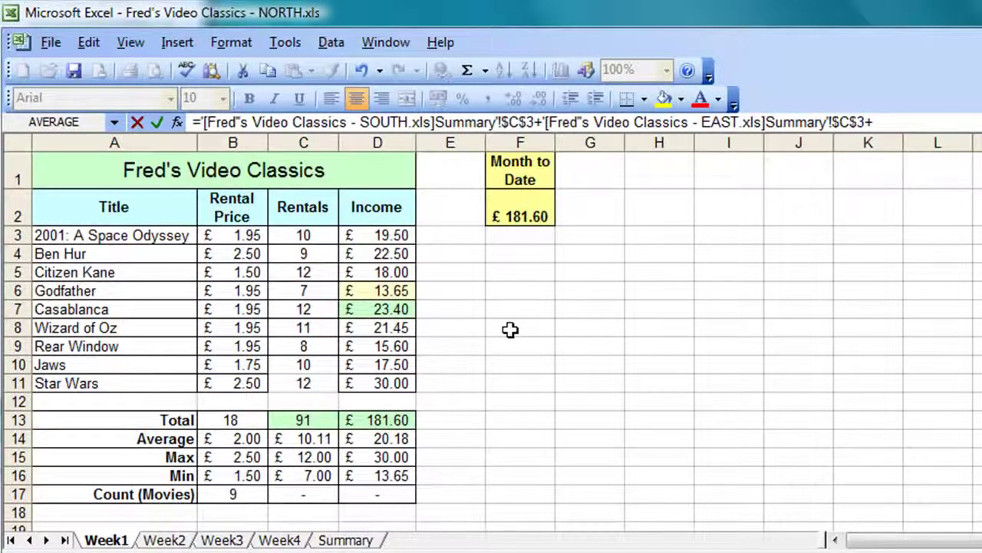
left_click(347, 541)
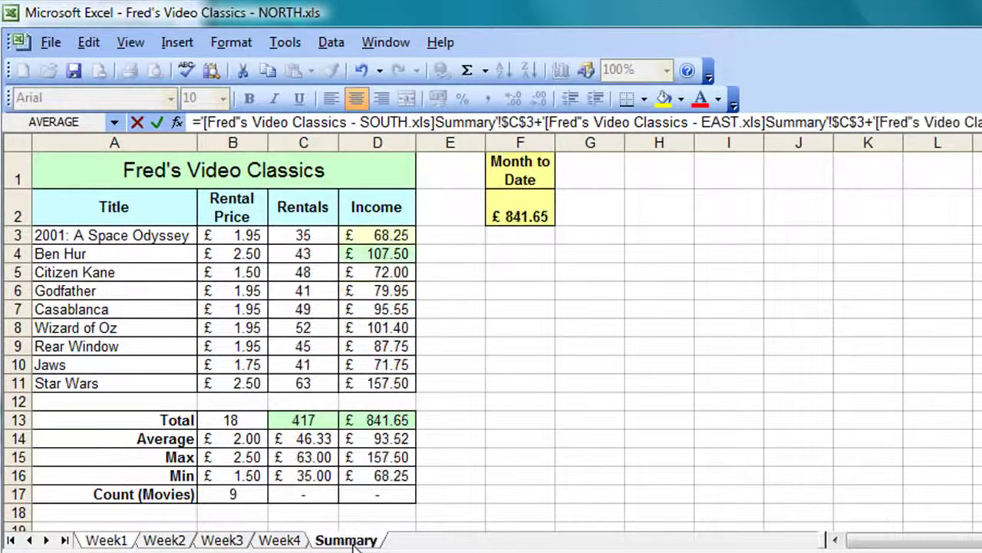
left_click(291, 230)
key("ctrl+F6")
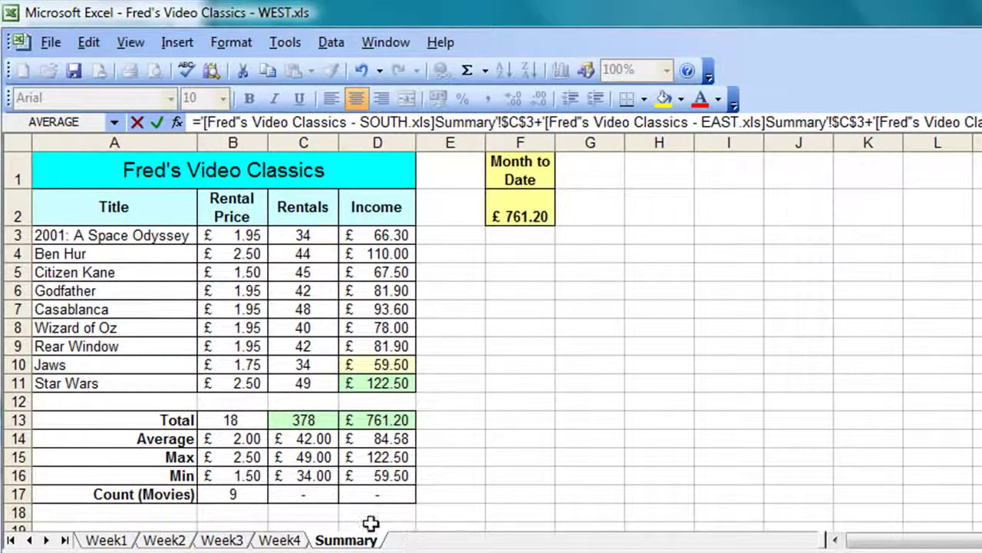
left_click(291, 230)
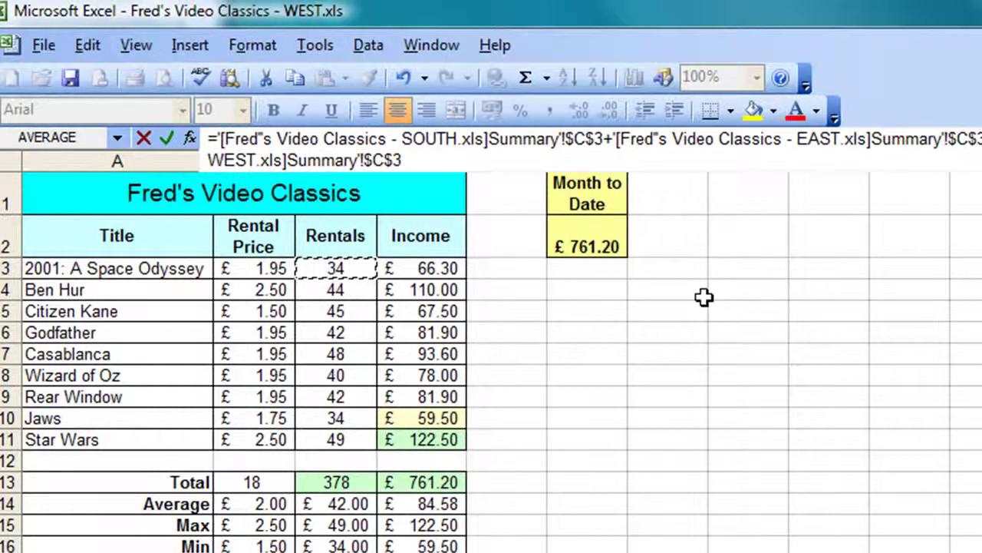
key("Return")
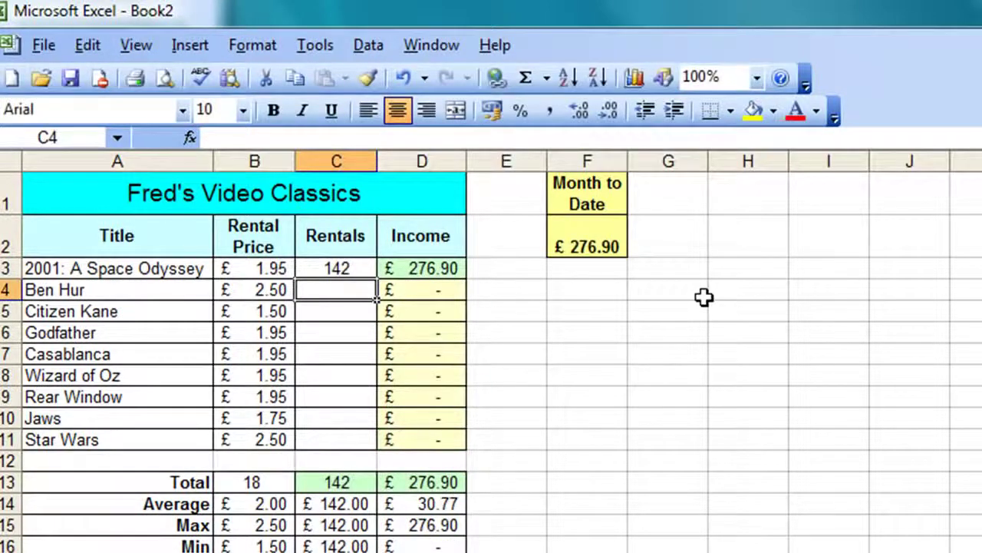
Try to fill the C3 rentals formula down to C4 for Ben Hur, and clear the copy from C4
key("Up")
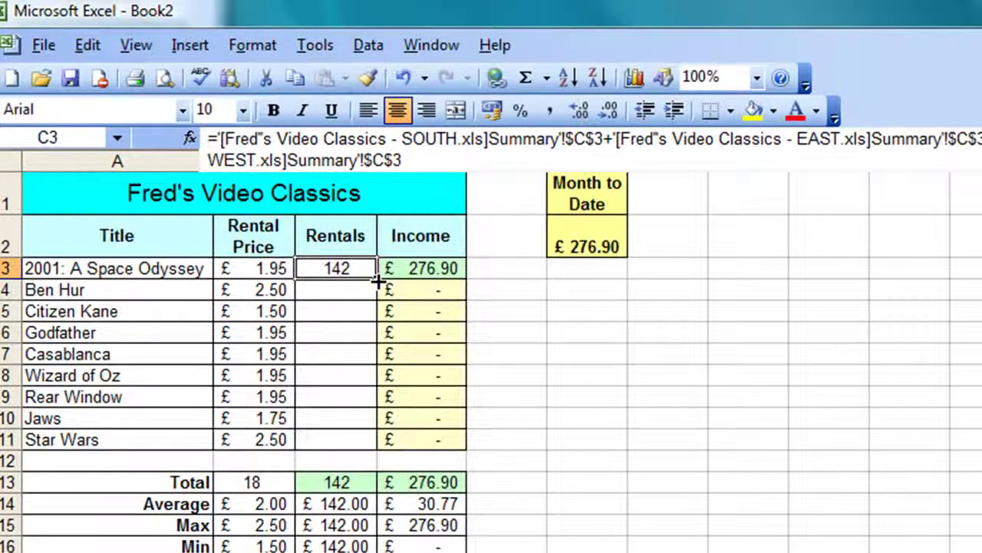
left_click_drag(379, 282, 364, 292)
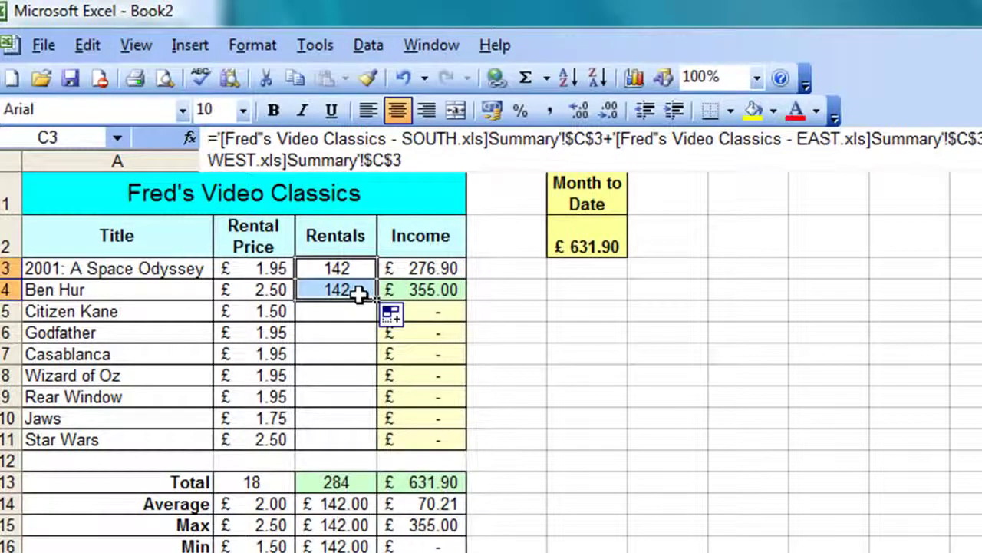
left_click(343, 292)
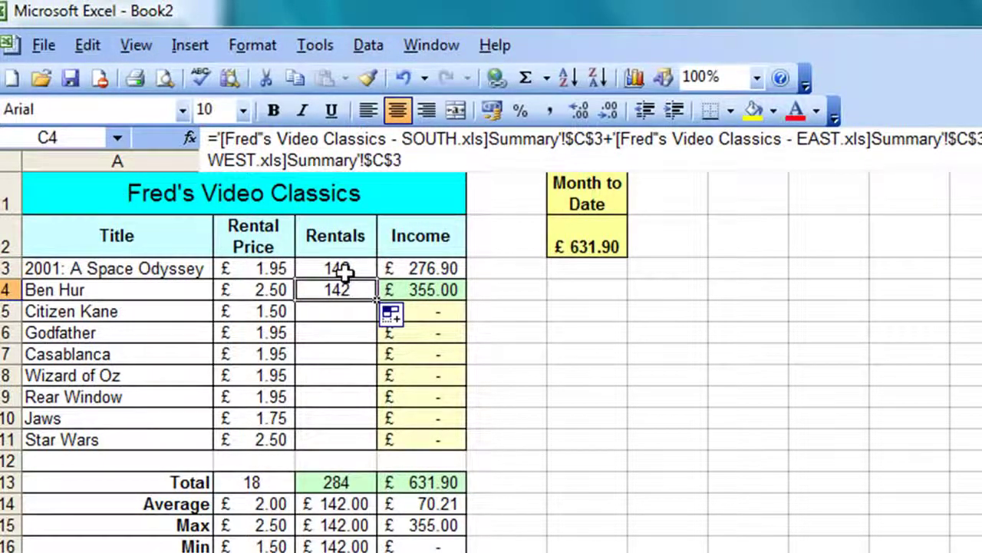
left_click(345, 269)
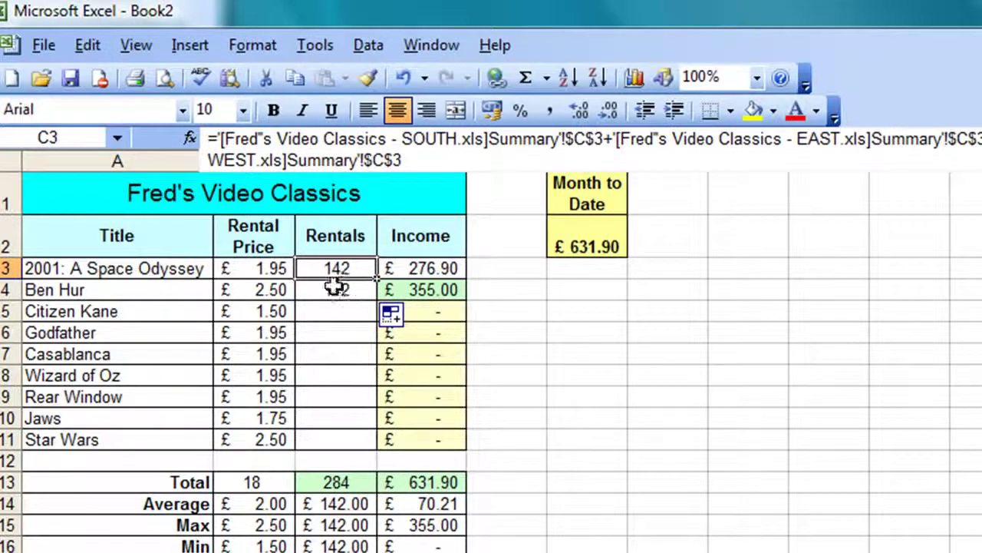
left_click(335, 288)
key("Delete")
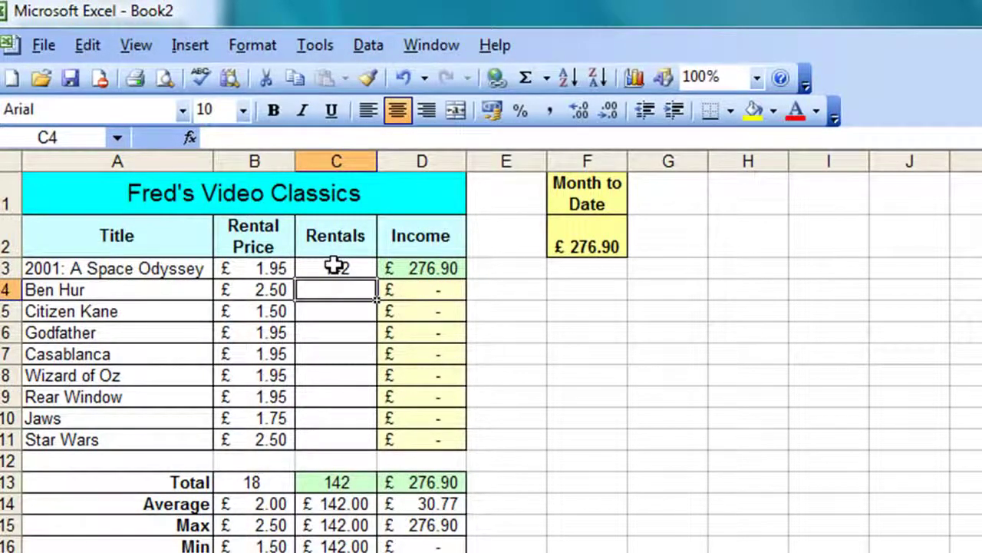
Change all four $C$3 references in the C3 formula to $C3 so that their row becomes relative
left_click(331, 265)
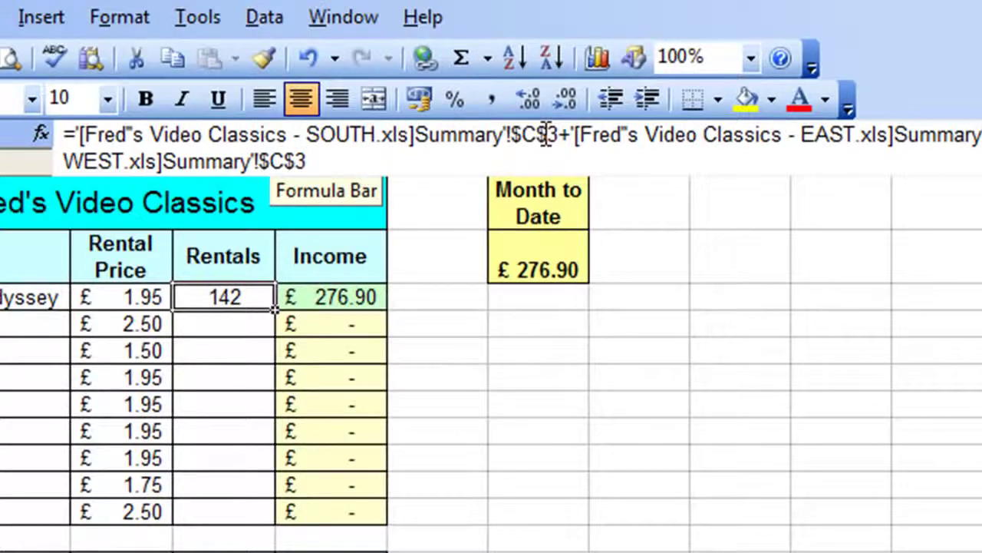
left_click(545, 134)
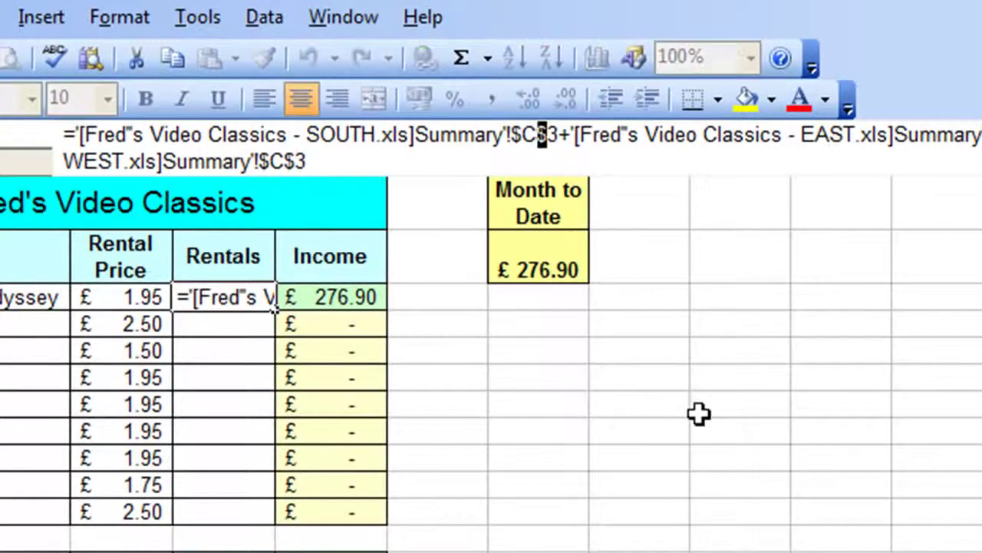
key("Delete")
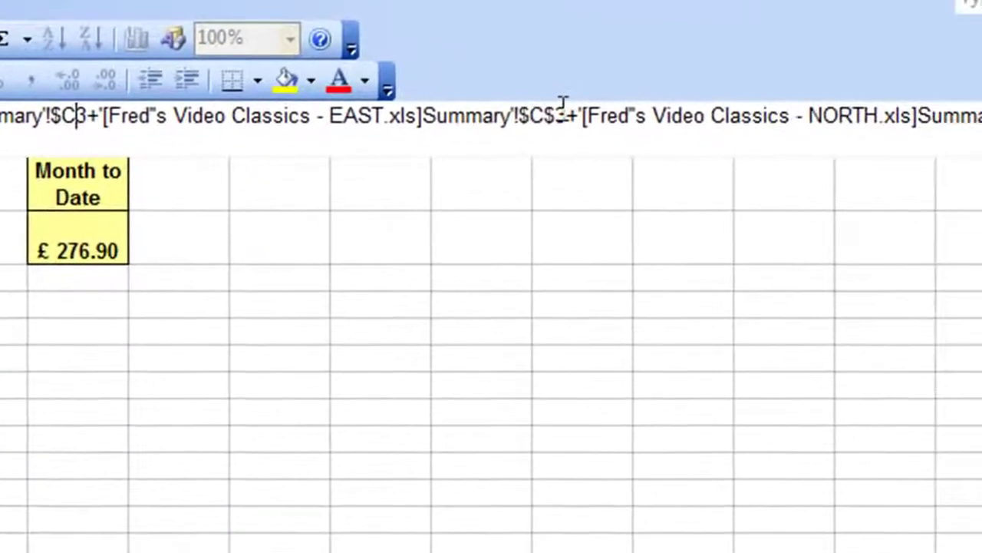
left_click_drag(554, 115, 545, 116)
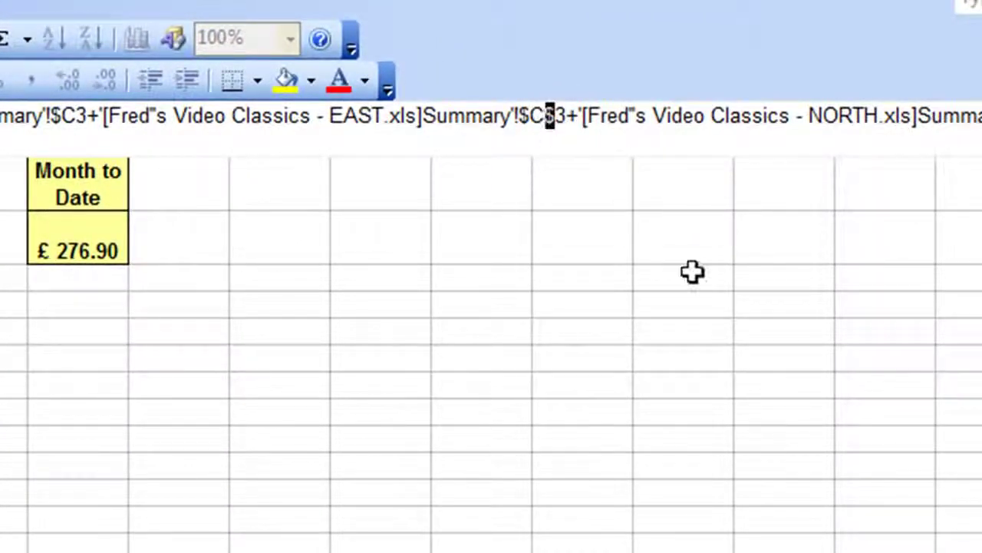
key("Delete")
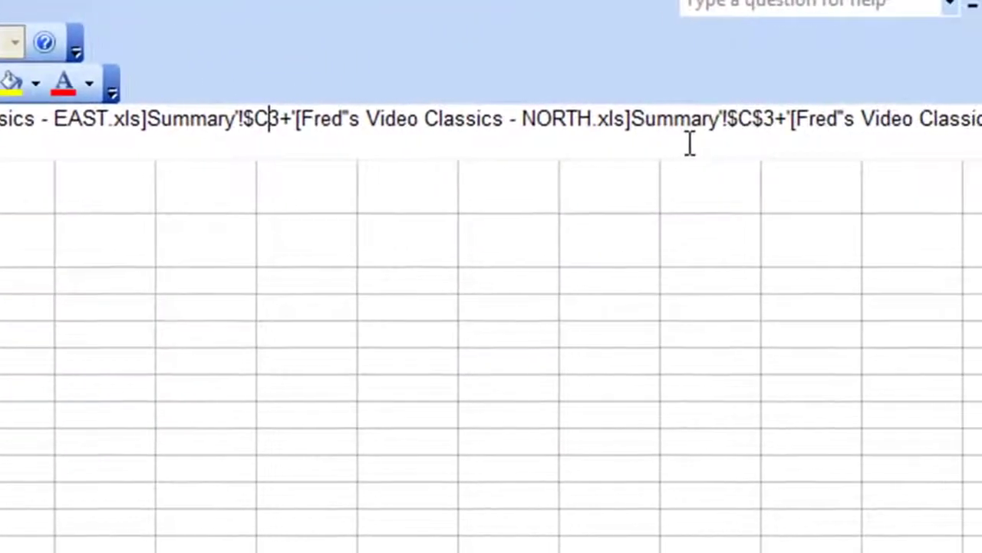
left_click_drag(745, 119, 736, 119)
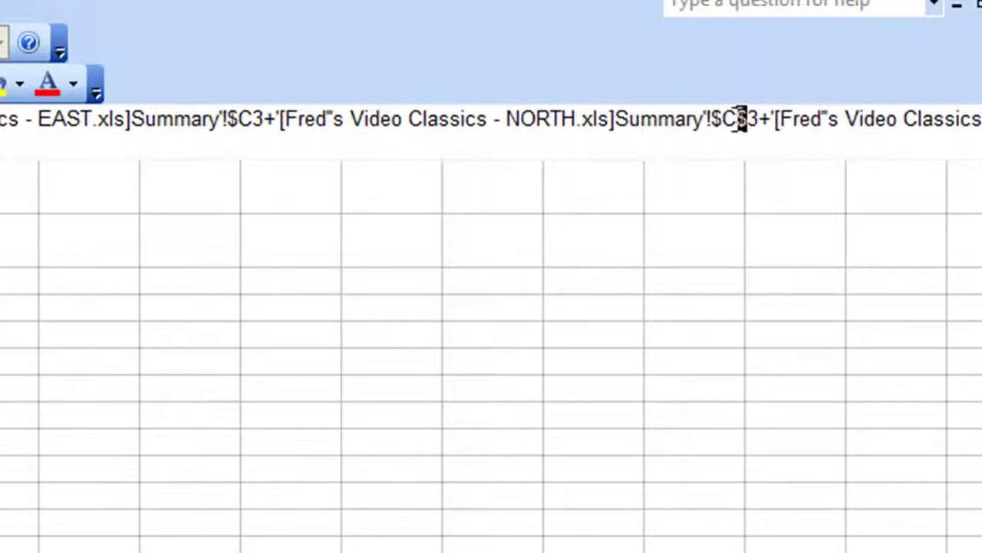
key("Delete")
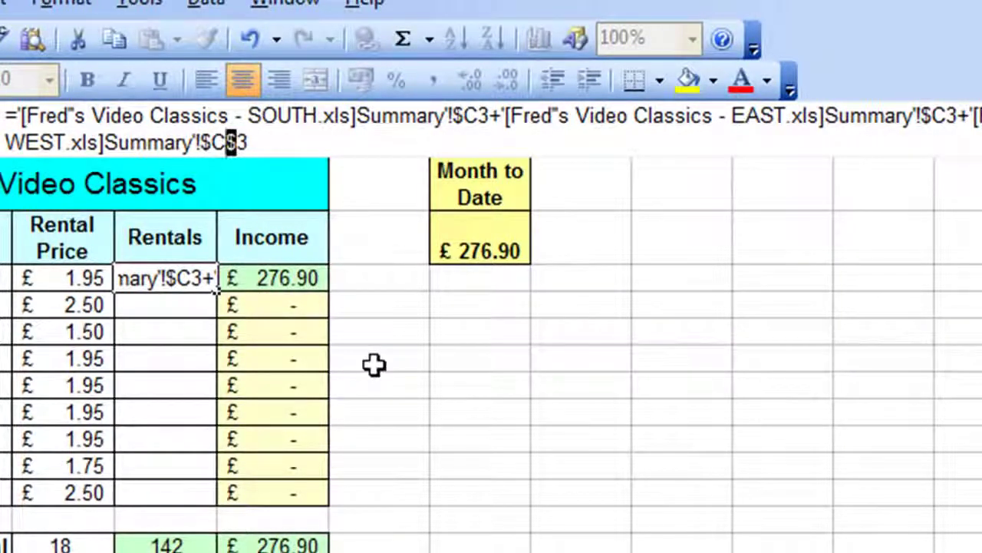
key("BackSpace")
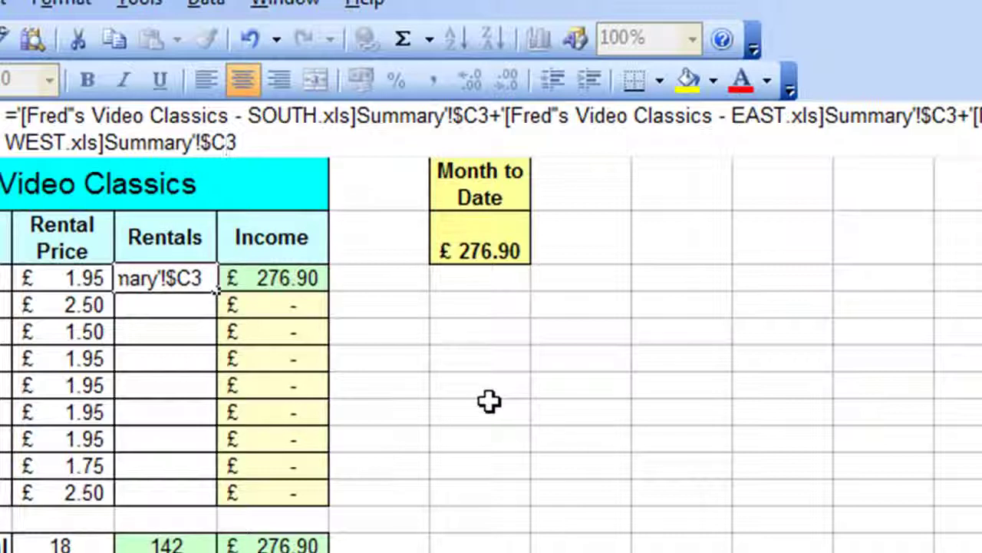
key("Return")
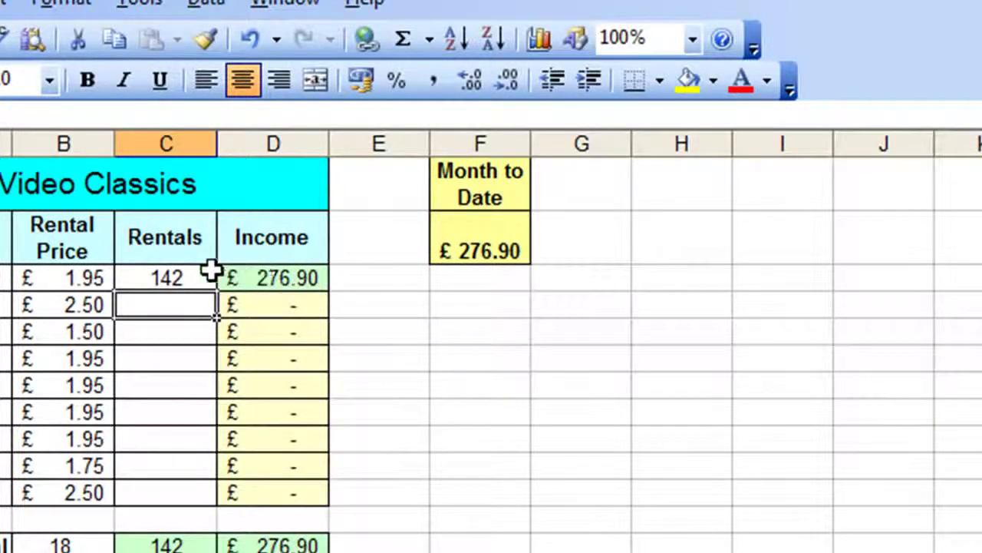
Fill the C3 formula down the Rentals column through C11, and check the references in several of the copied formulas
left_click(182, 271)
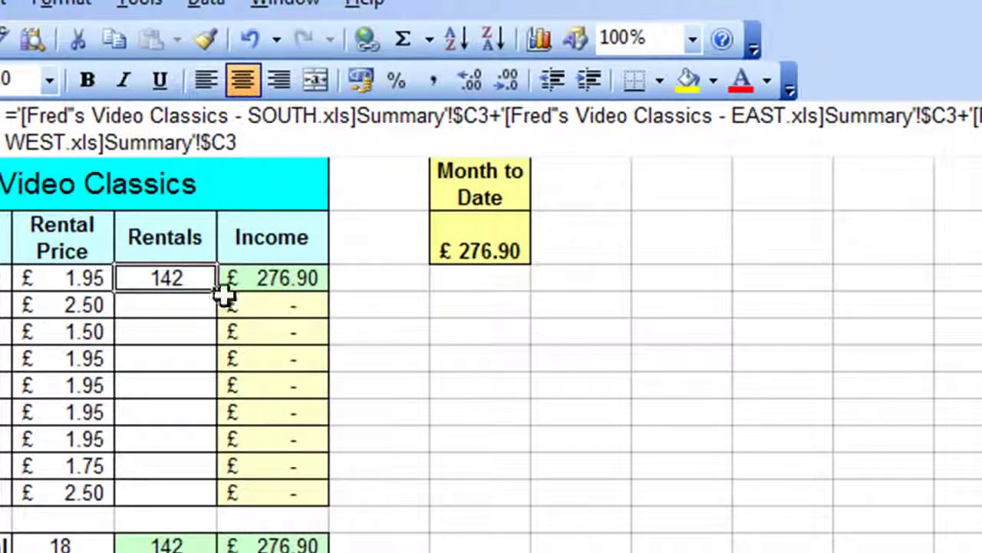
left_click_drag(217, 290, 215, 509)
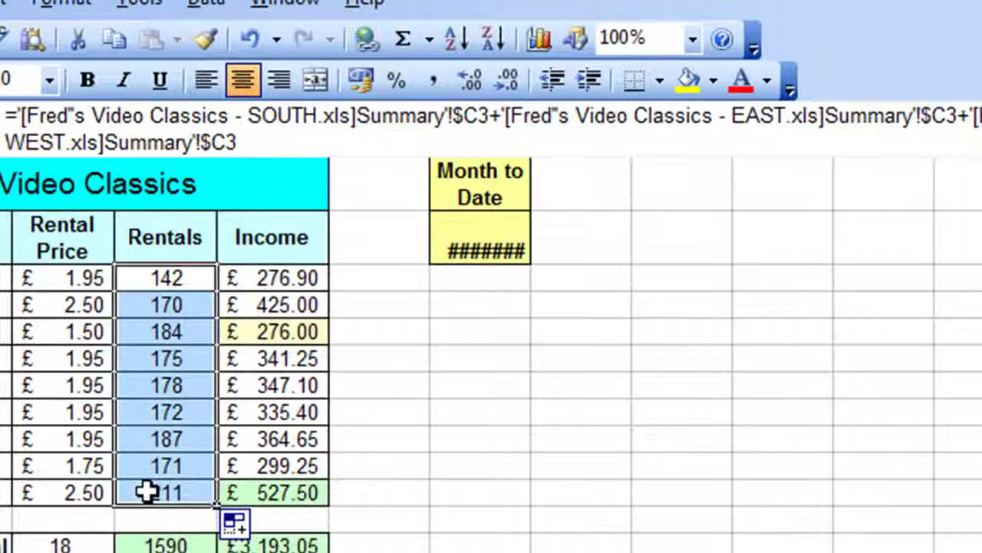
left_click(164, 307)
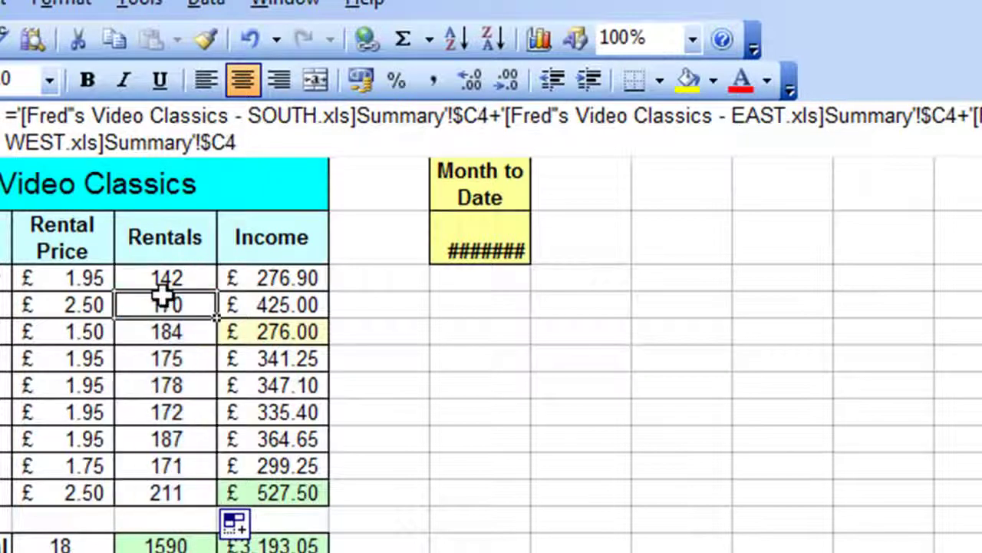
left_click(163, 358)
left_click(164, 412)
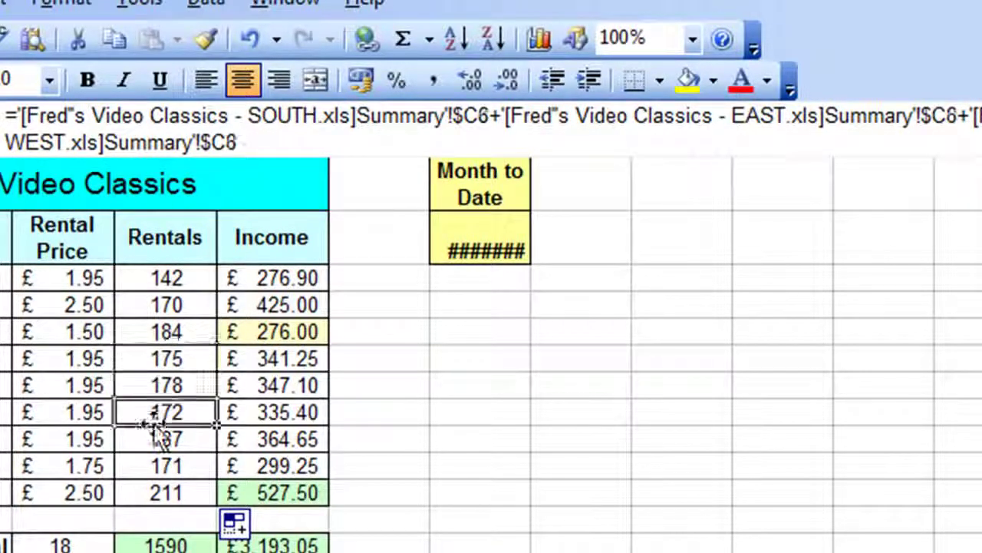
left_click(157, 465)
left_click(153, 489)
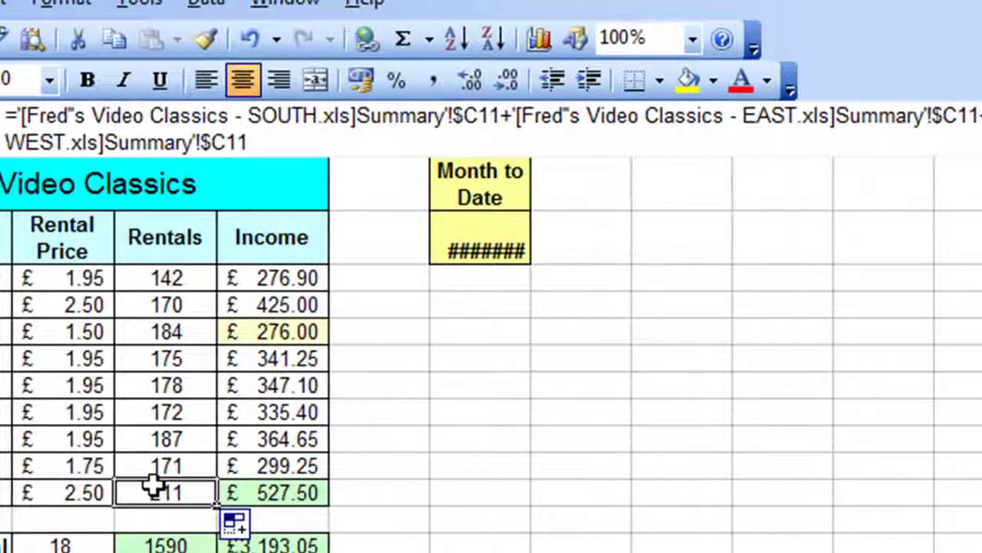
Widen column F so that the Month to Date amount fits in its cell instead of displaying as hash marks
left_click(460, 347)
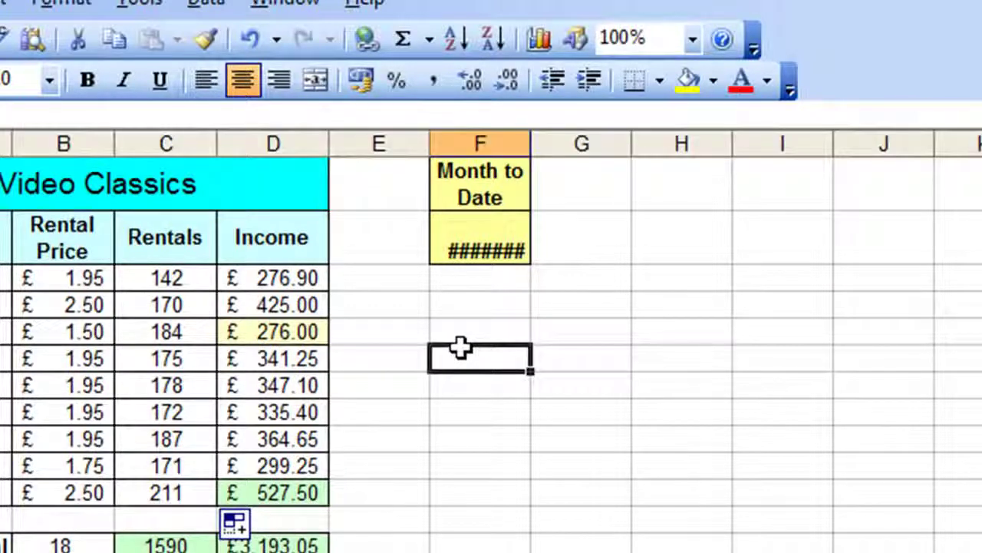
mouse_move(430, 241)
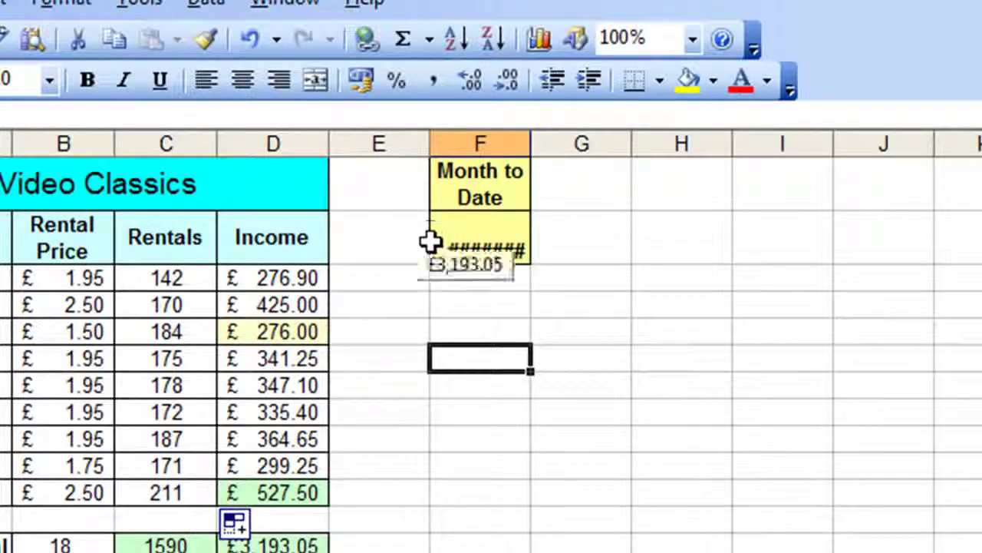
mouse_move(460, 225)
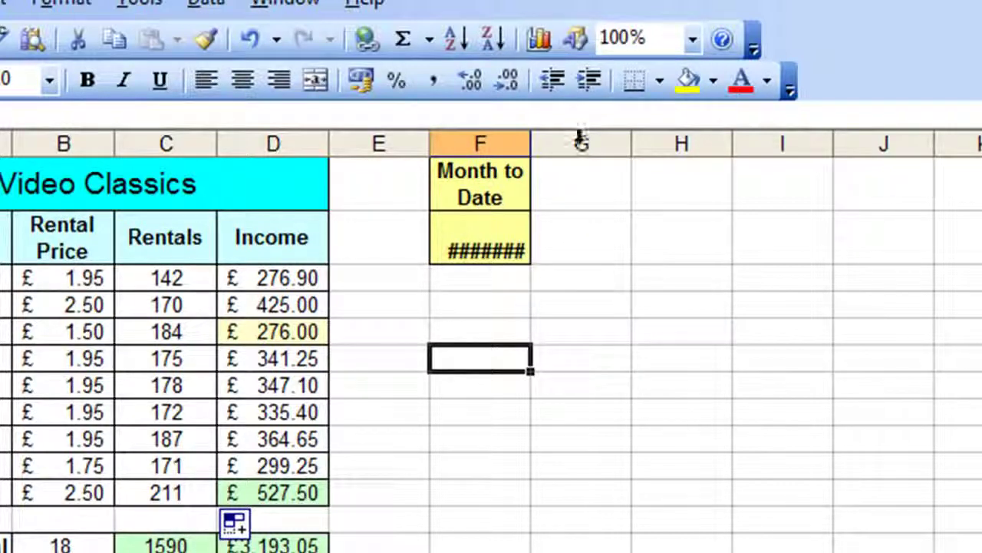
double_click(529, 144)
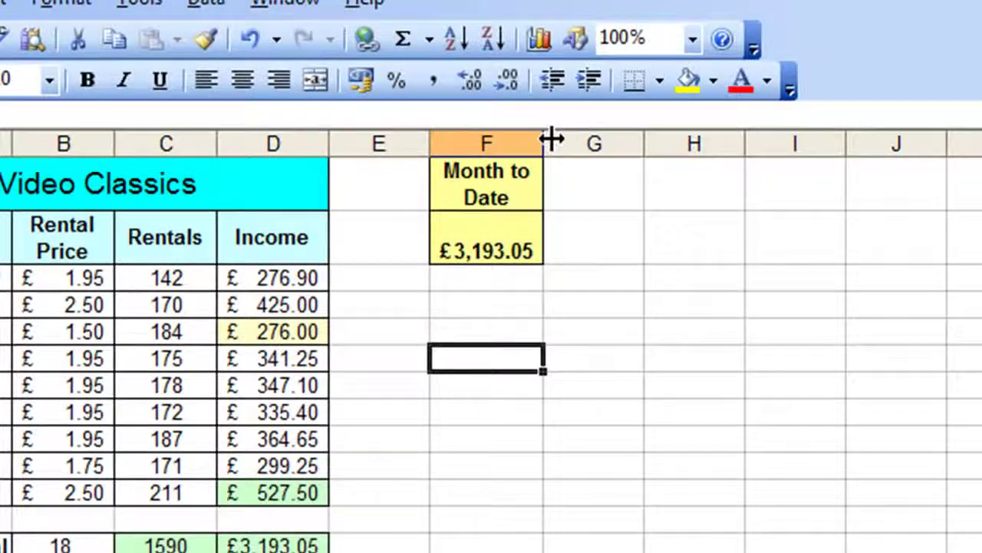
left_click_drag(552, 138, 523, 139)
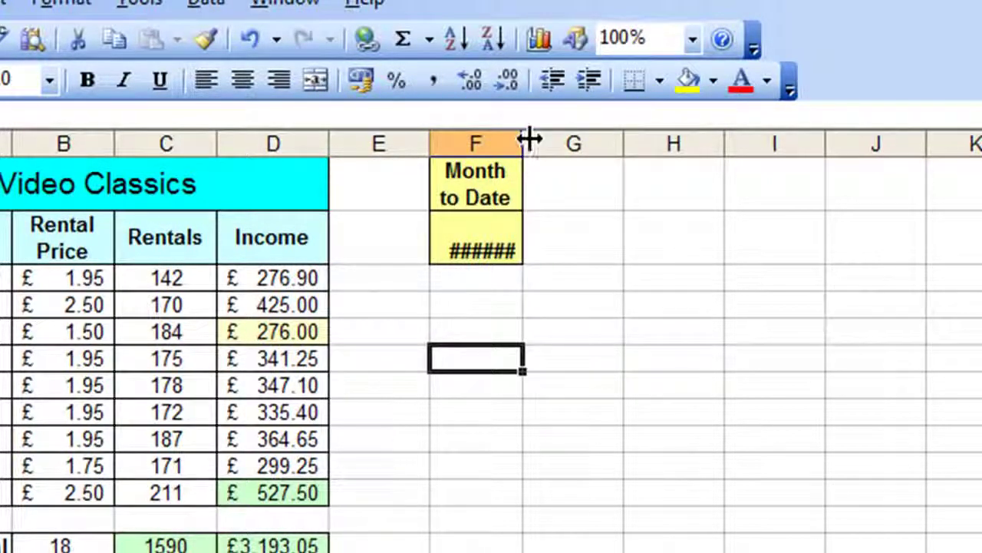
left_click_drag(530, 138, 551, 139)
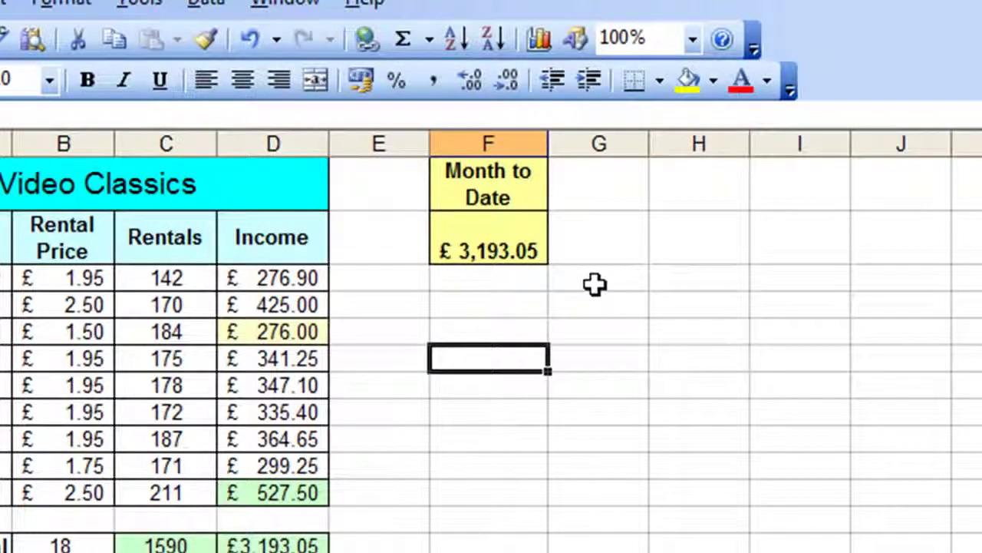
Save the new workbook as "Group Summary" in the Multiple Workbook series folder, in Excel Workbook (*.xls) format
left_click(163, 280)
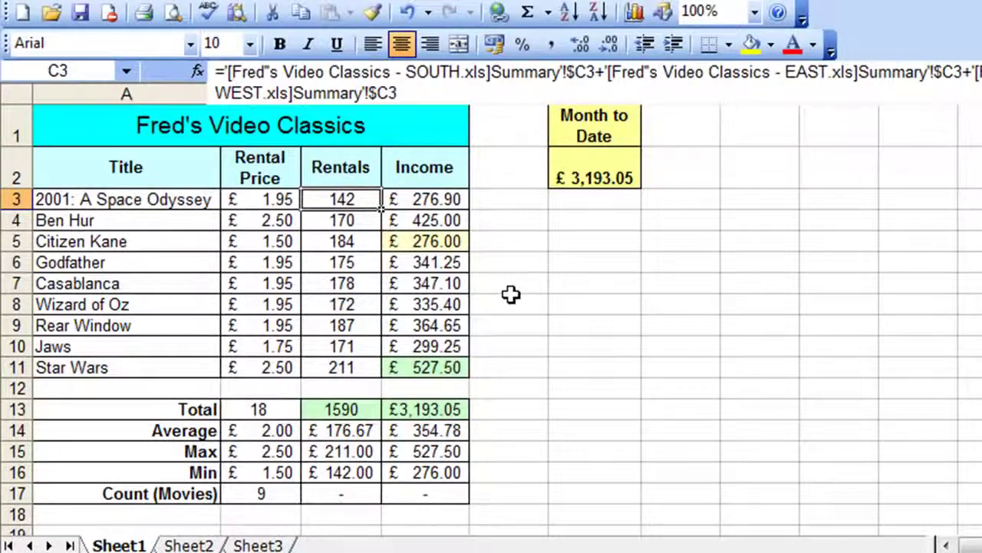
key("F12")
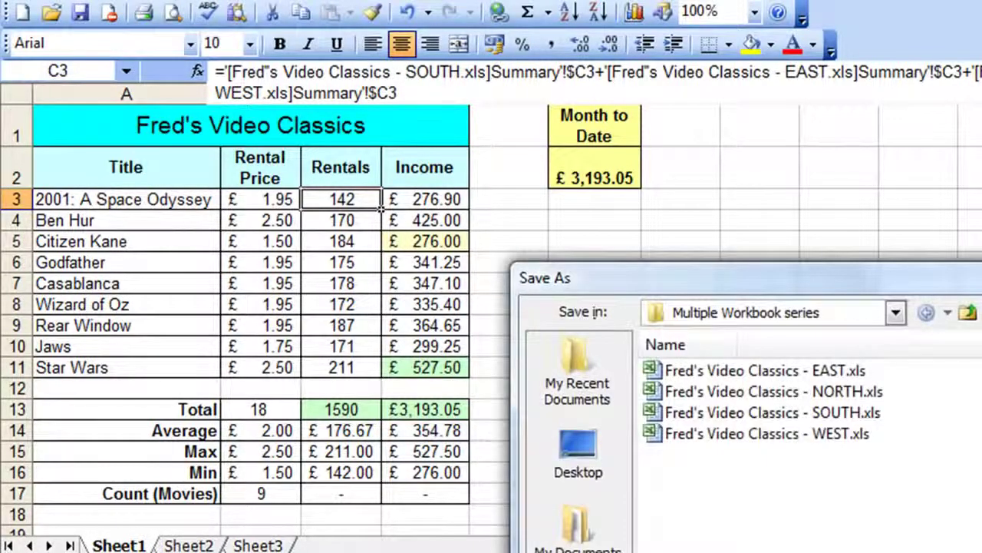
left_click_drag(917, 281, 596, 41)
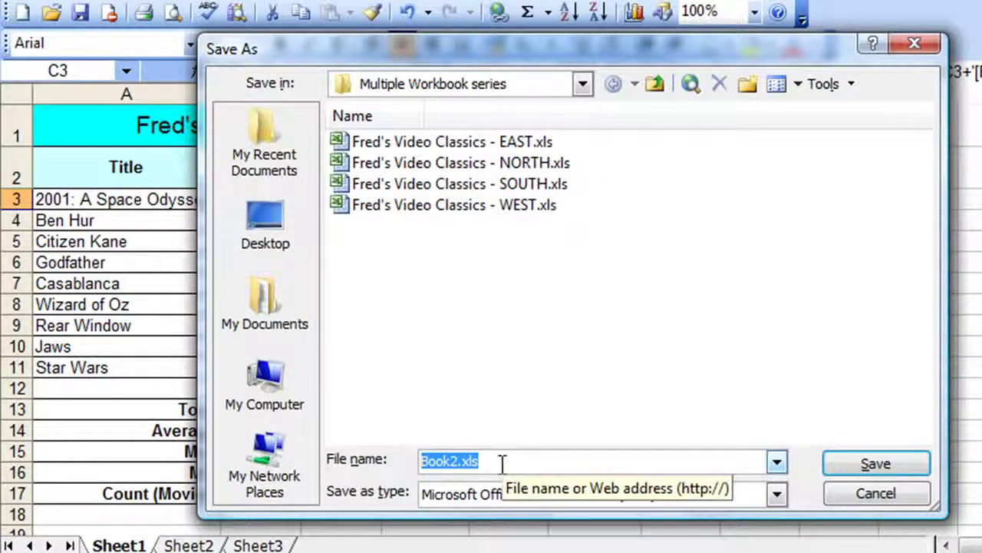
type("Group ")
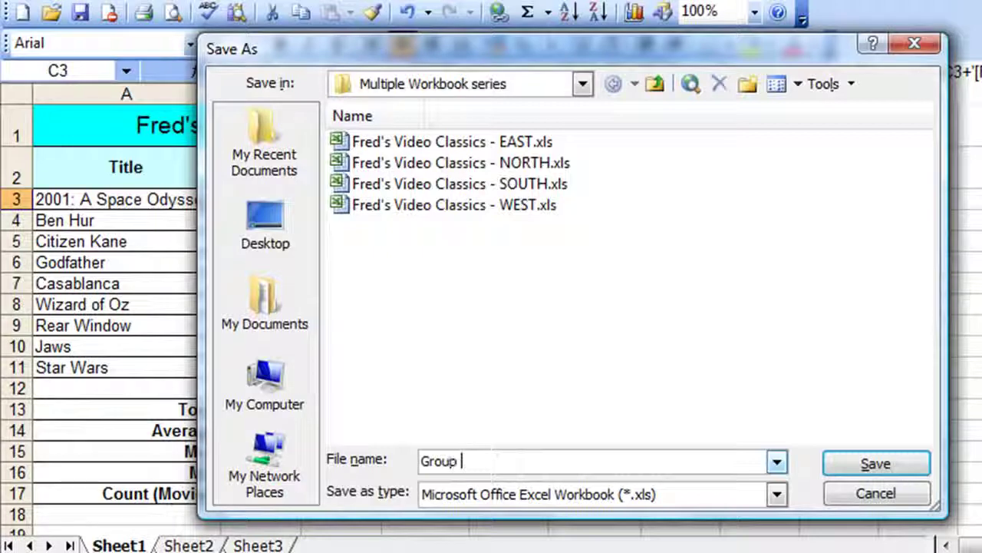
type("Summary")
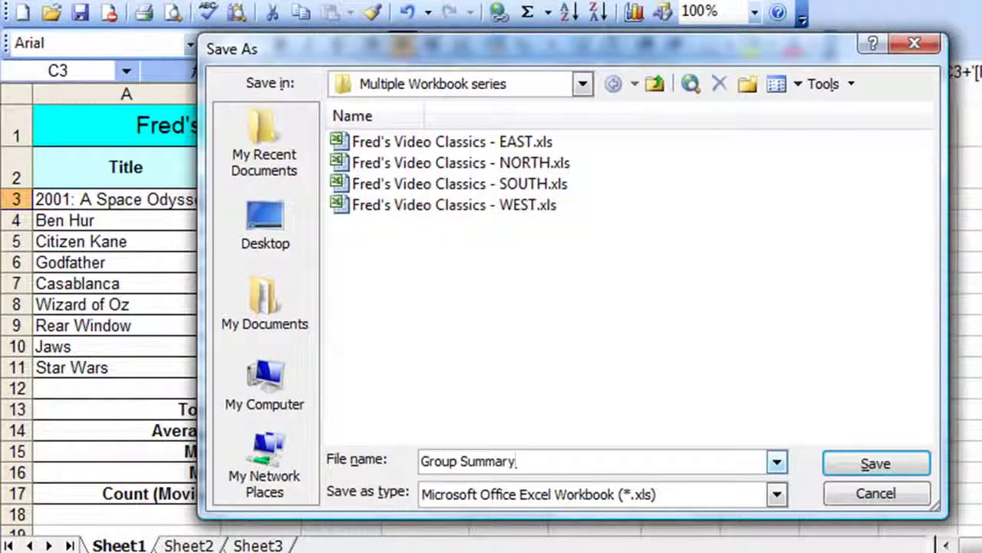
key("Return")
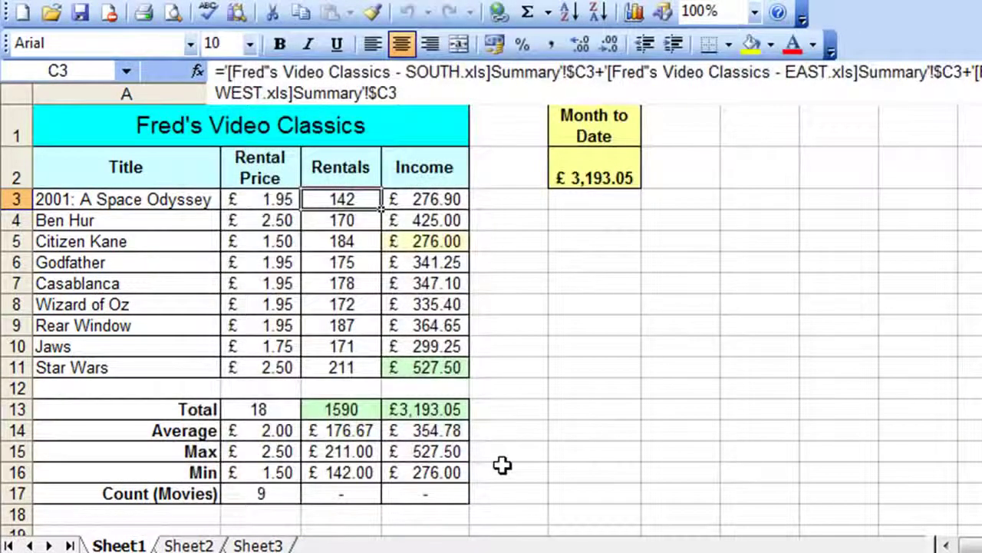